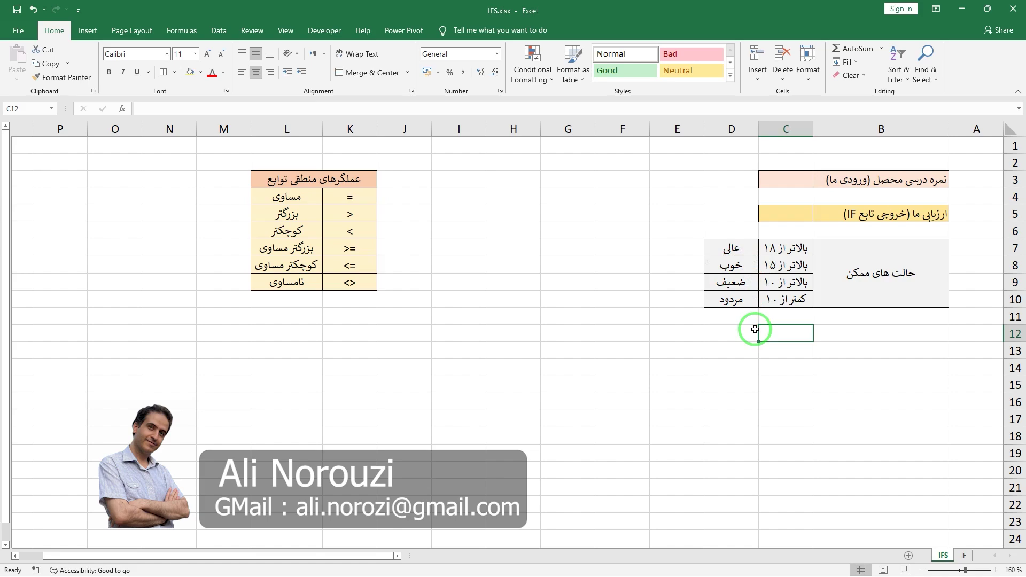
- In C5, begin =IFS(C3>=18,"عالی", as the first grading condition
click(792, 213)
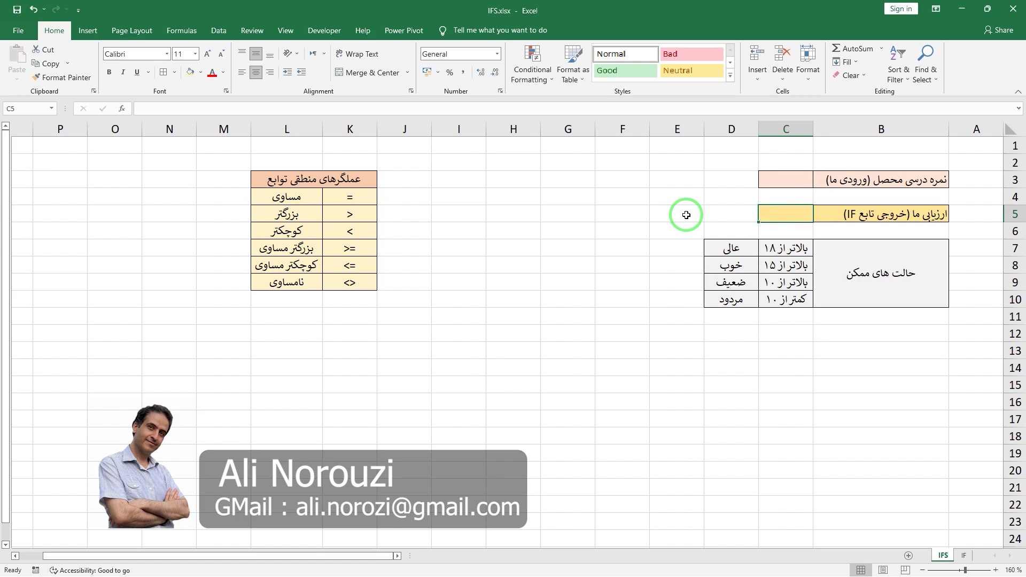
click(404, 108)
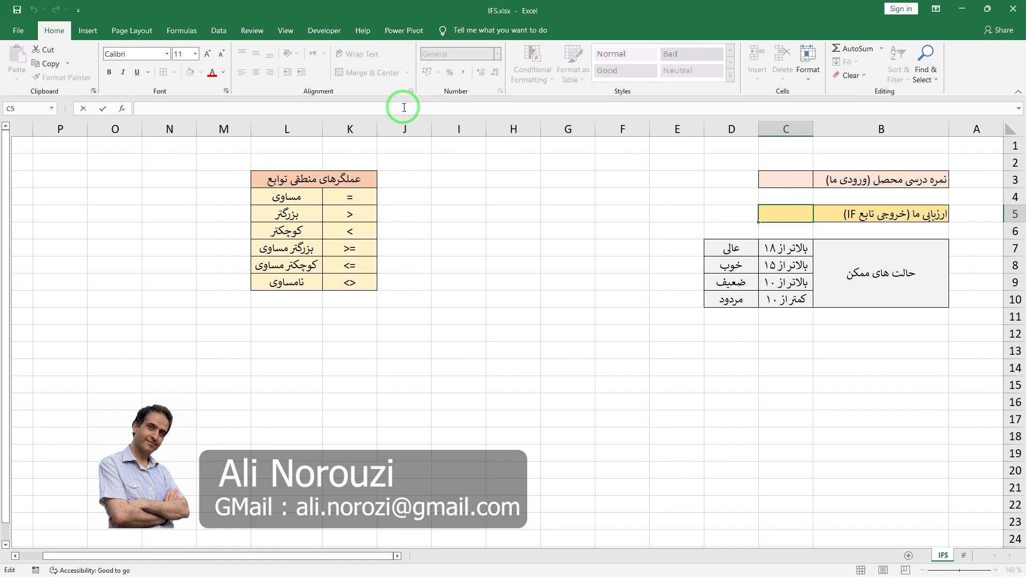
text(=i)
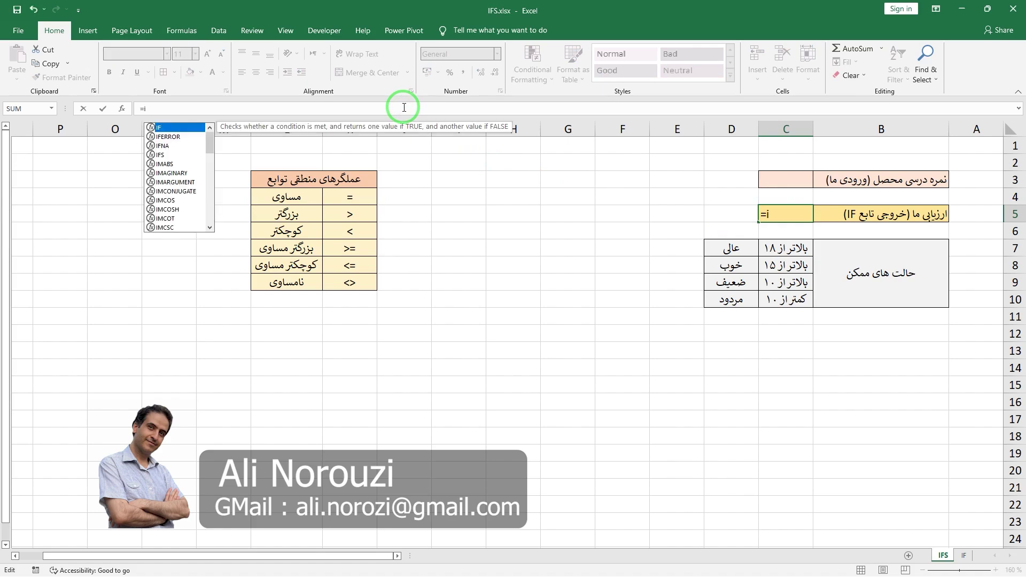
key(Tab)
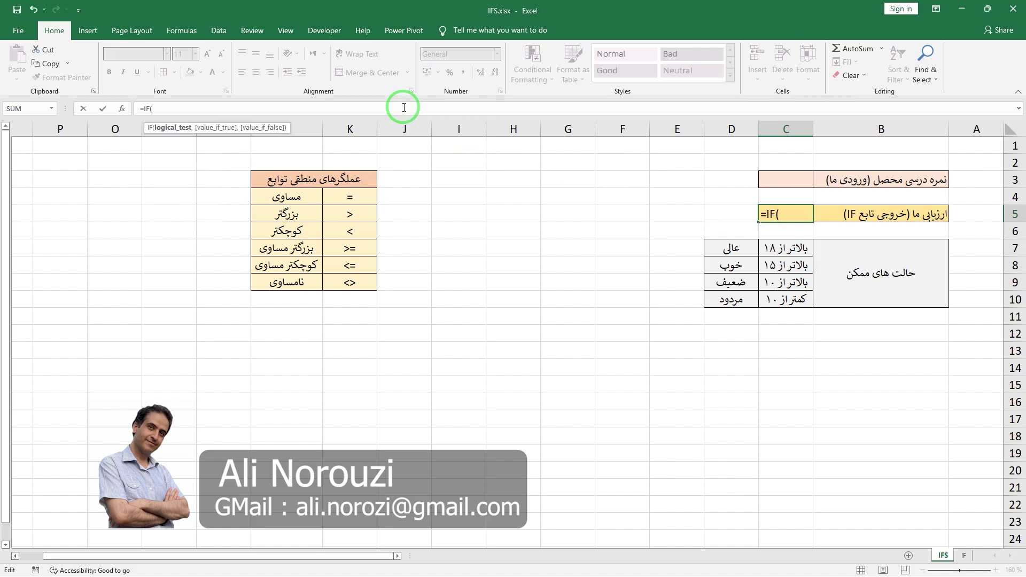
key(BackSpace)
text(s)
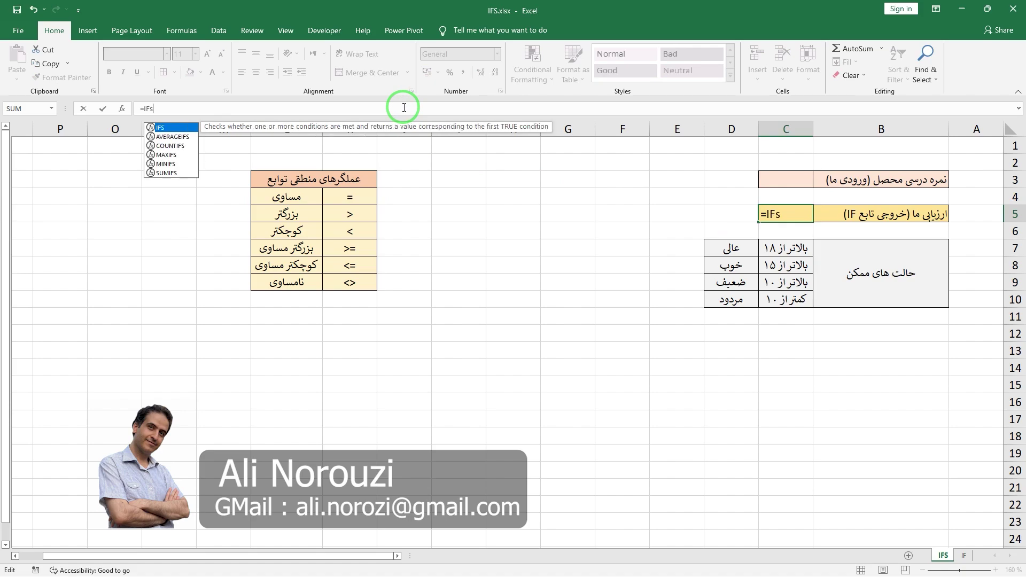
key(Tab)
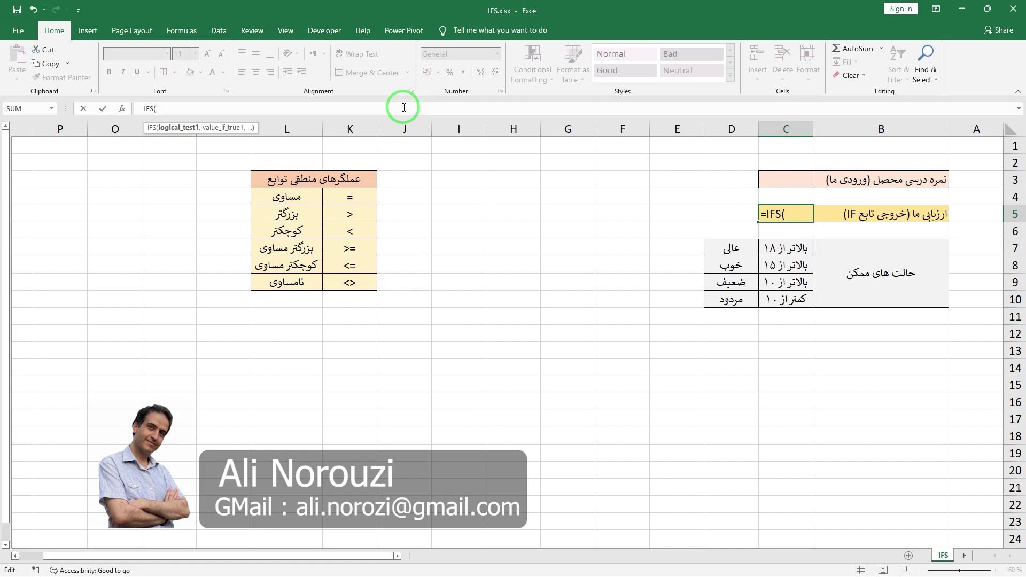
click(779, 178)
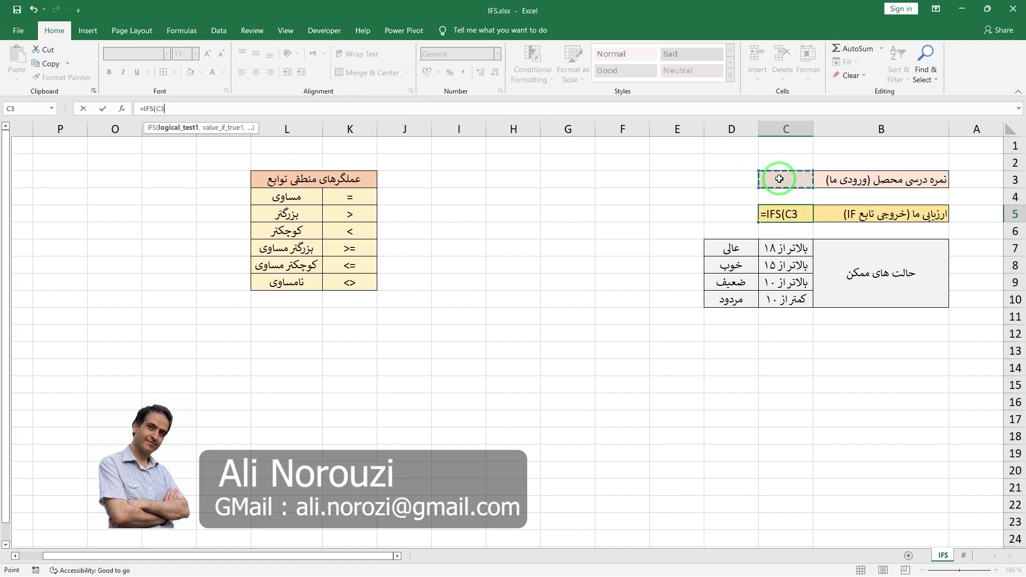
text(>)
text(=)
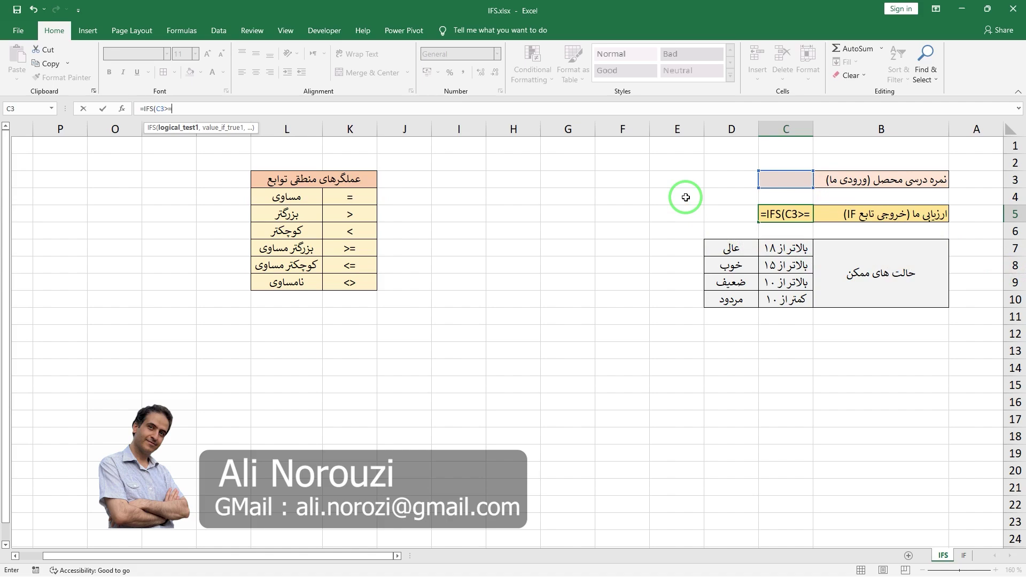
text(18)
text(,)
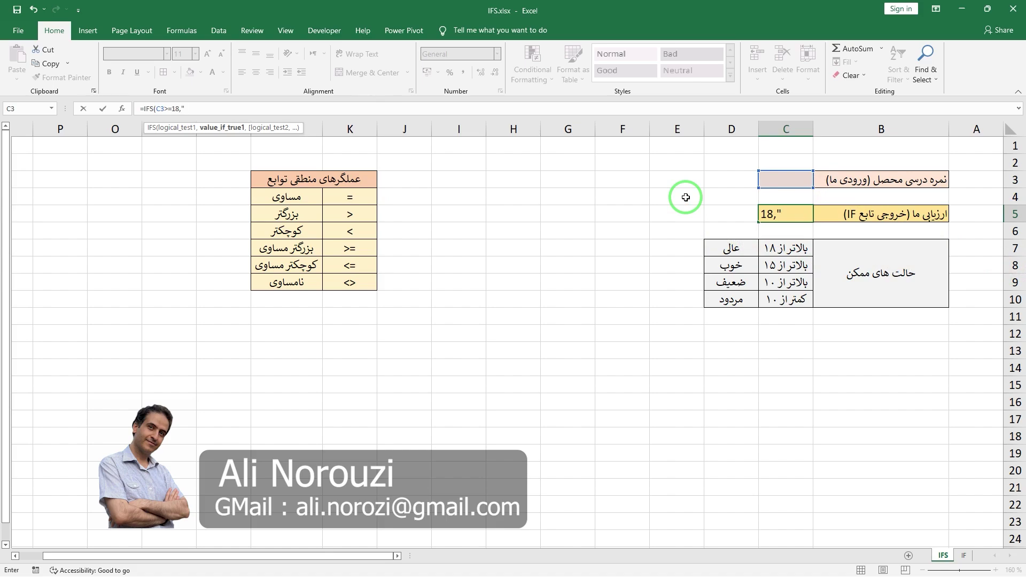
text(ع)
text(الی)
text(,)
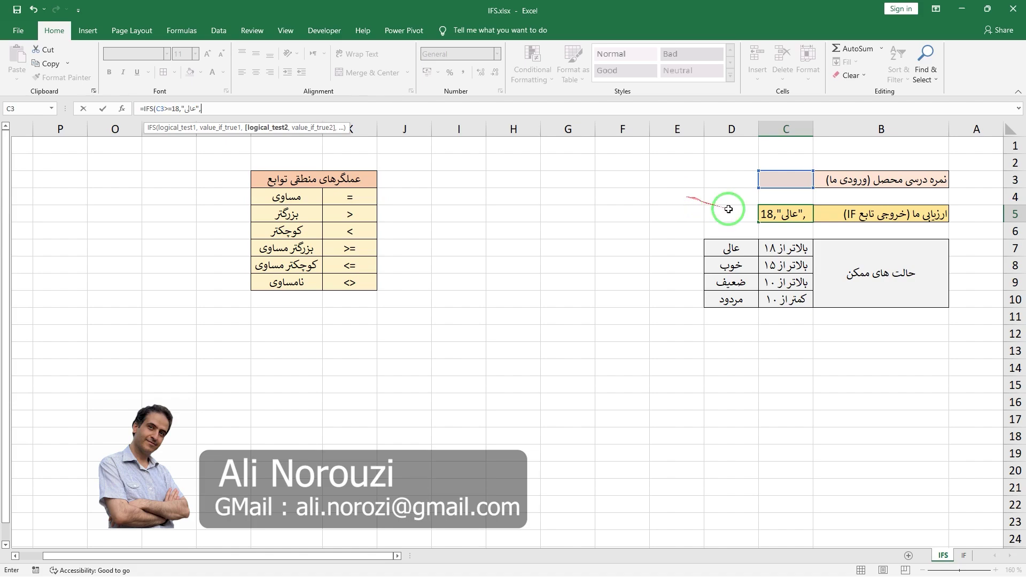
- Add conditions C3>=15 خوب, C3>=10 ضعیف and C3<10 مردود, then enter the formula
click(784, 180)
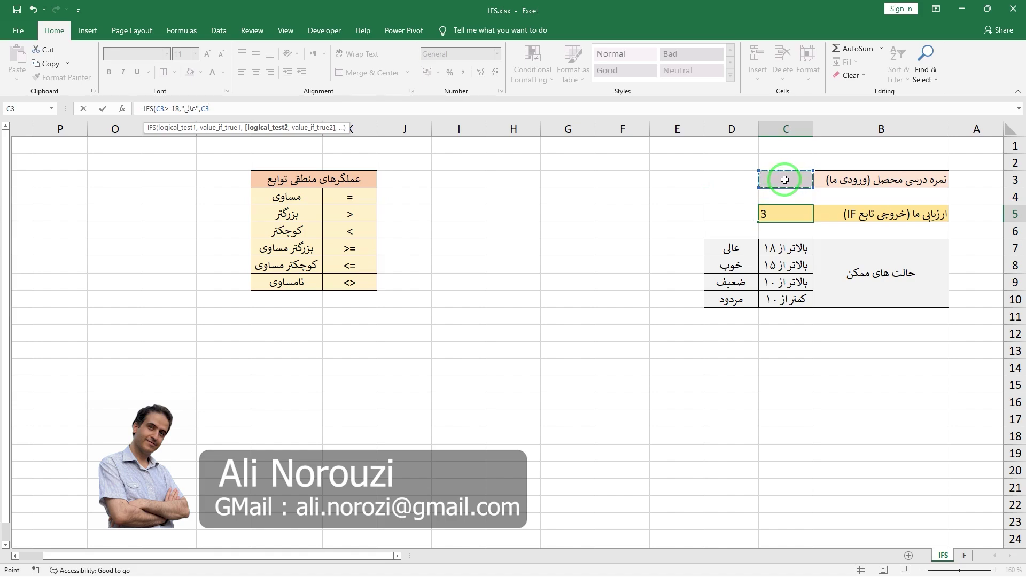
text(>=)
text(15)
text(,)
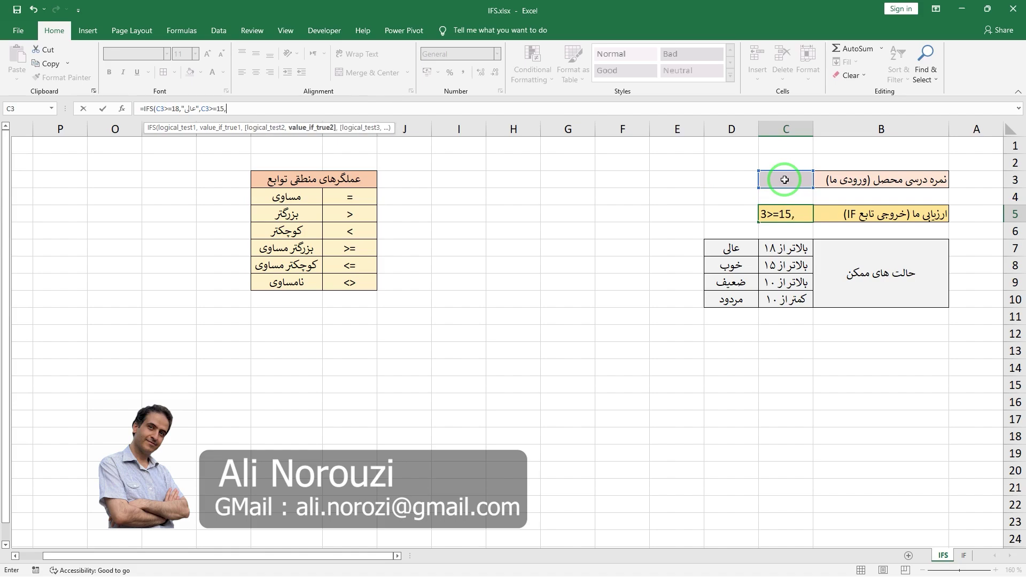
text(")
text(خو)
text(ب")
text(,)
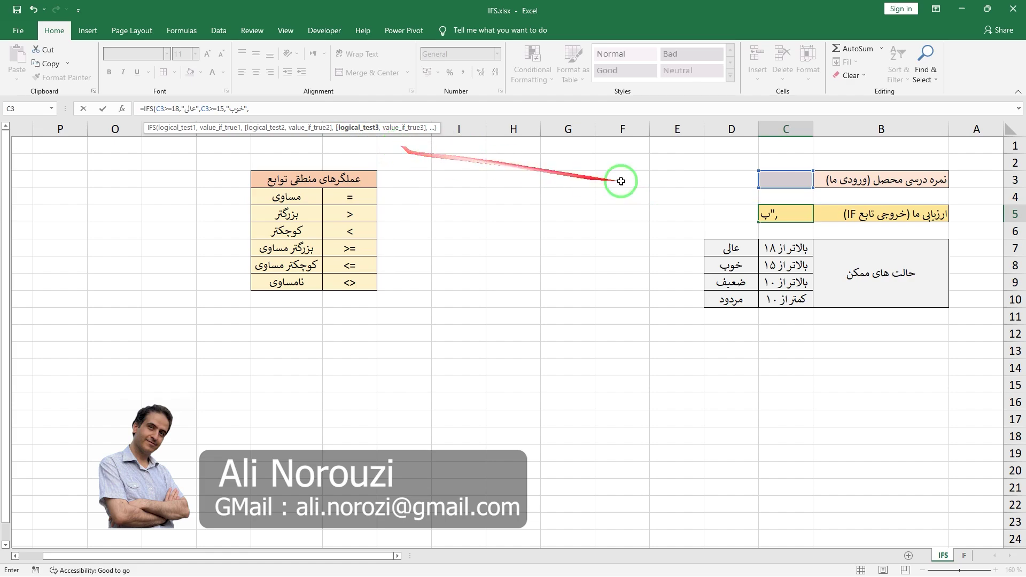
click(770, 179)
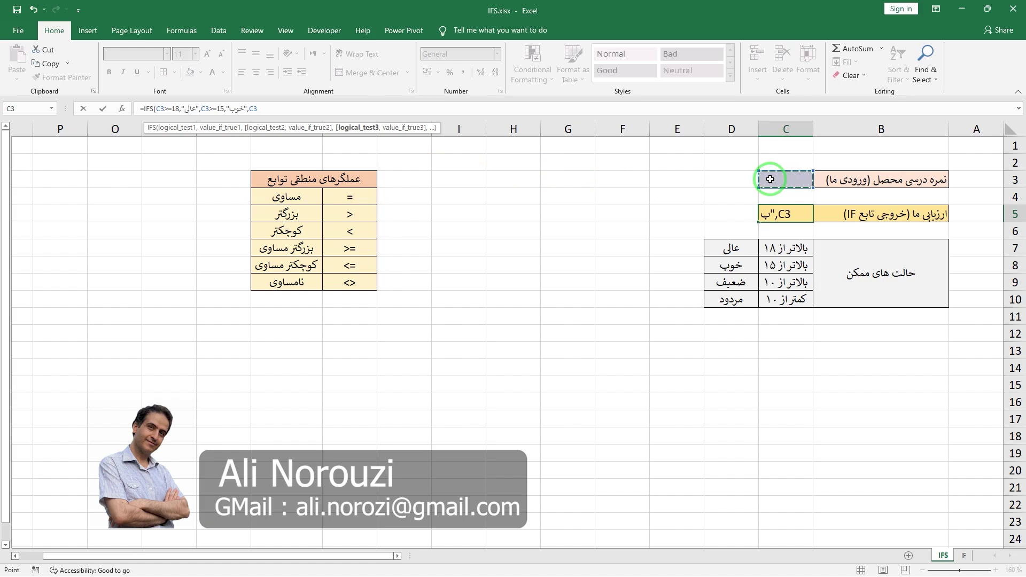
text(>)
text(=1)
text(0,")
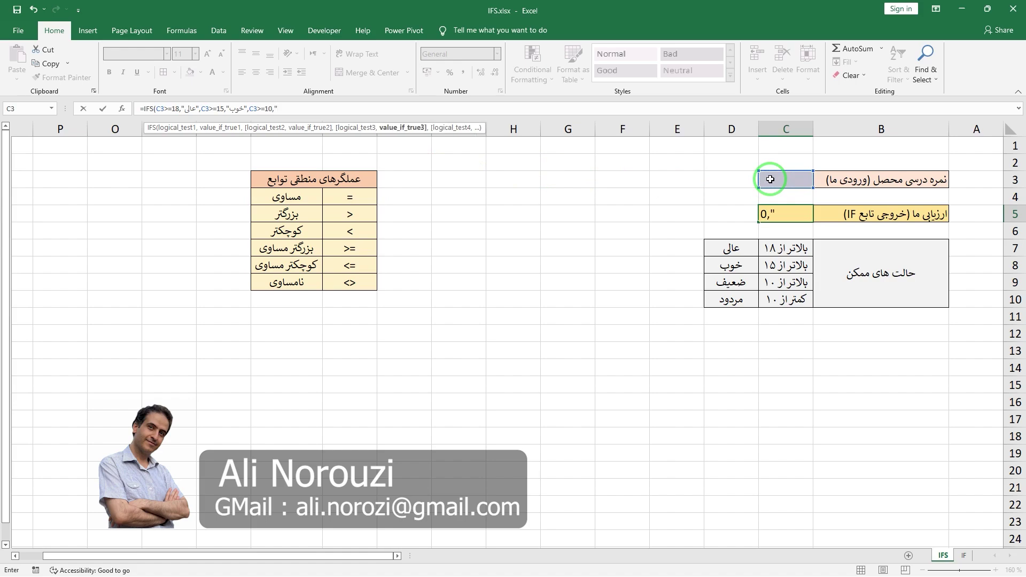
text(ض)
text(عیف)
text(")
text(,)
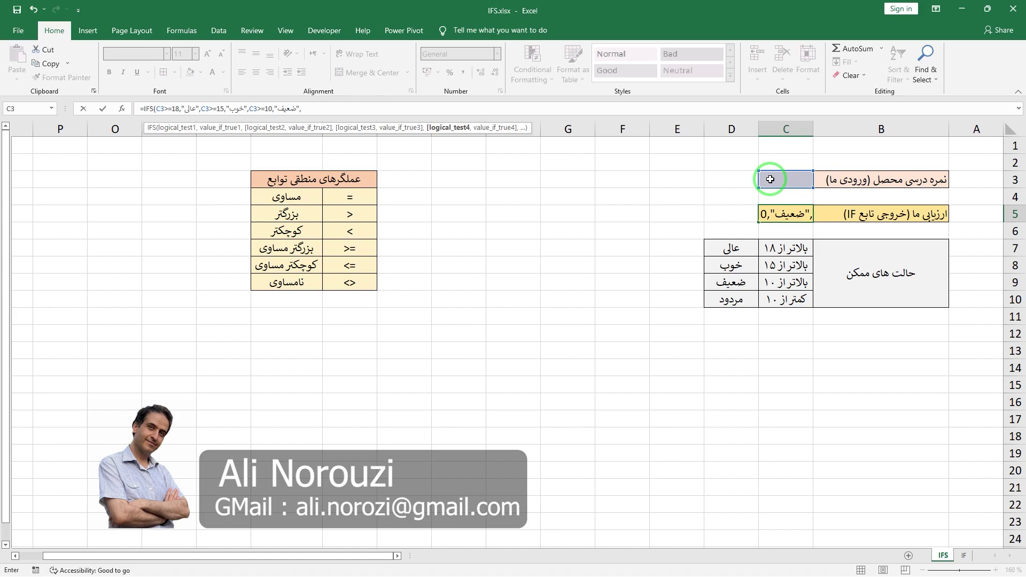
click(787, 180)
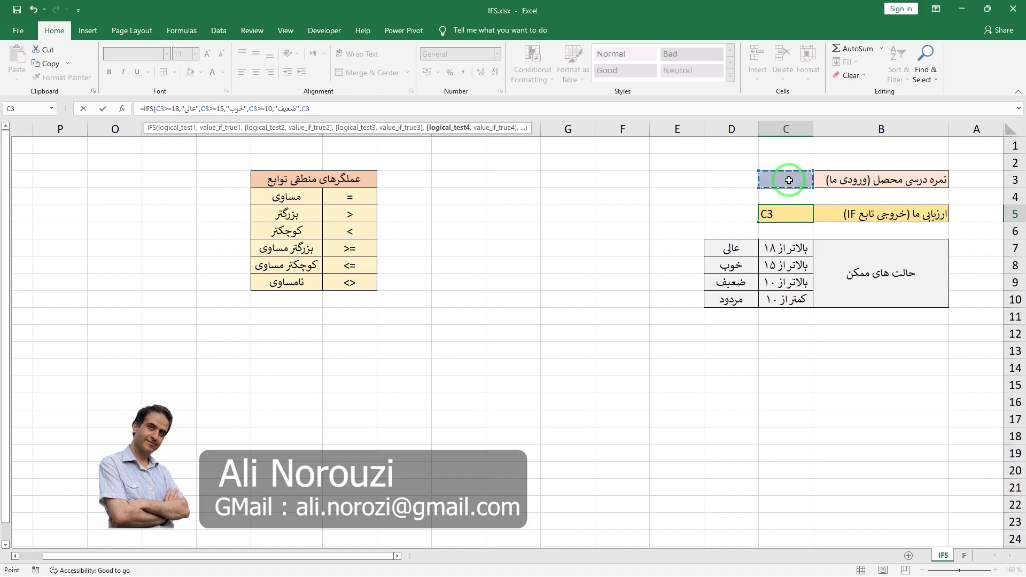
text(<)
text(10)
text(,)
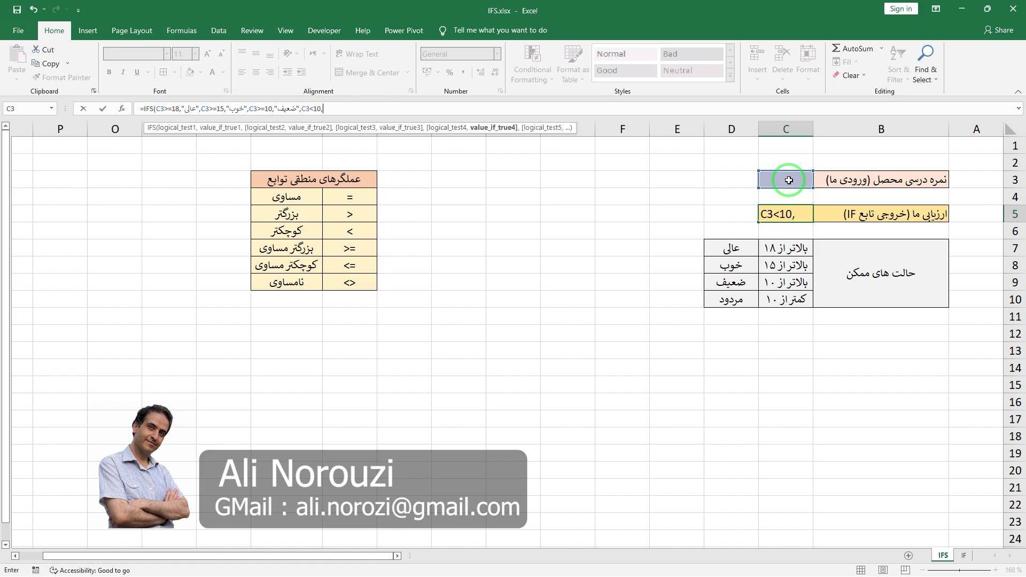
text(")
text(مردود)
key(Return)
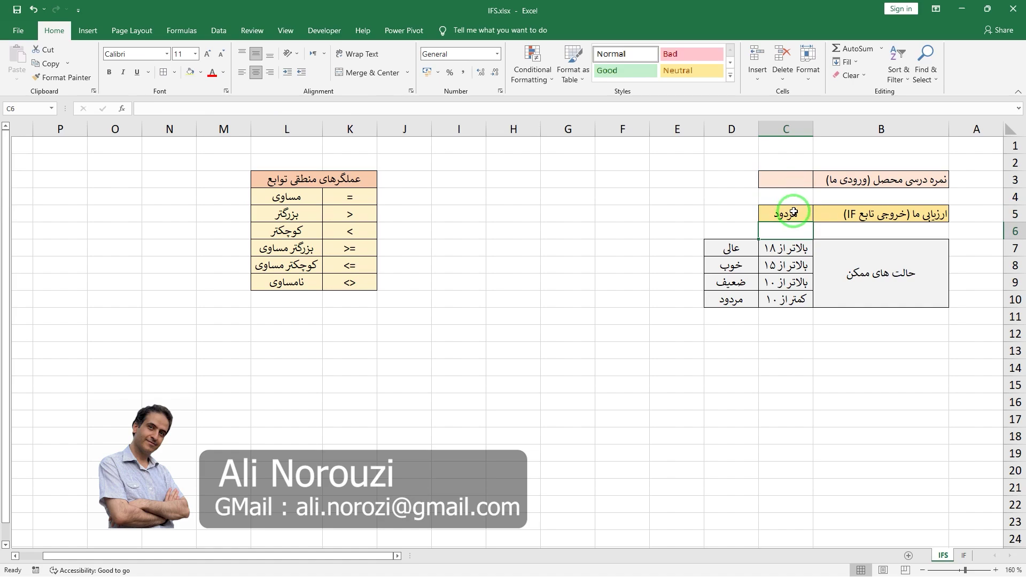
- Test the grading by entering scores 19, 16, 12 and 8 in C3 in turn
click(795, 182)
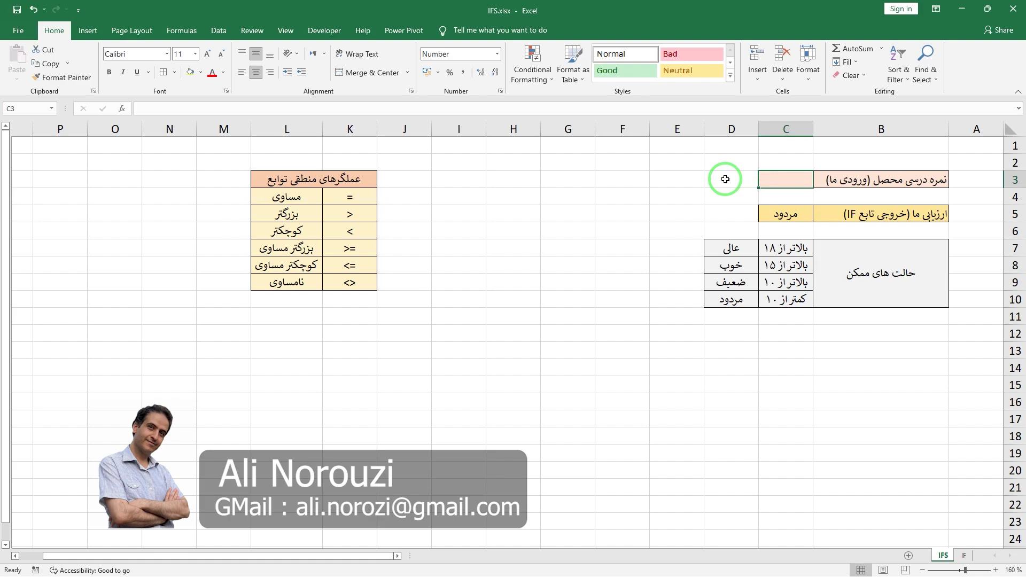
text(19)
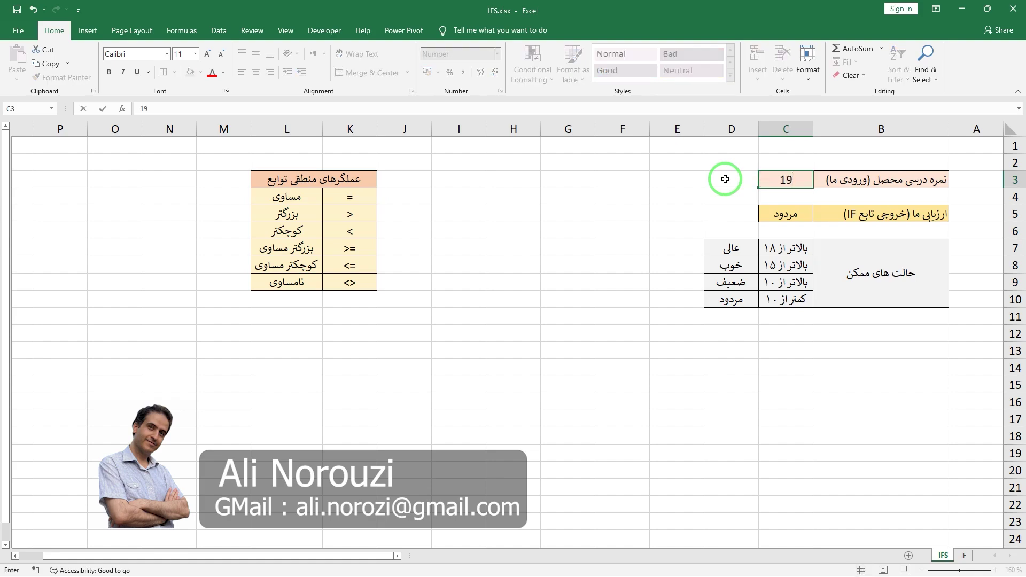
key(Return)
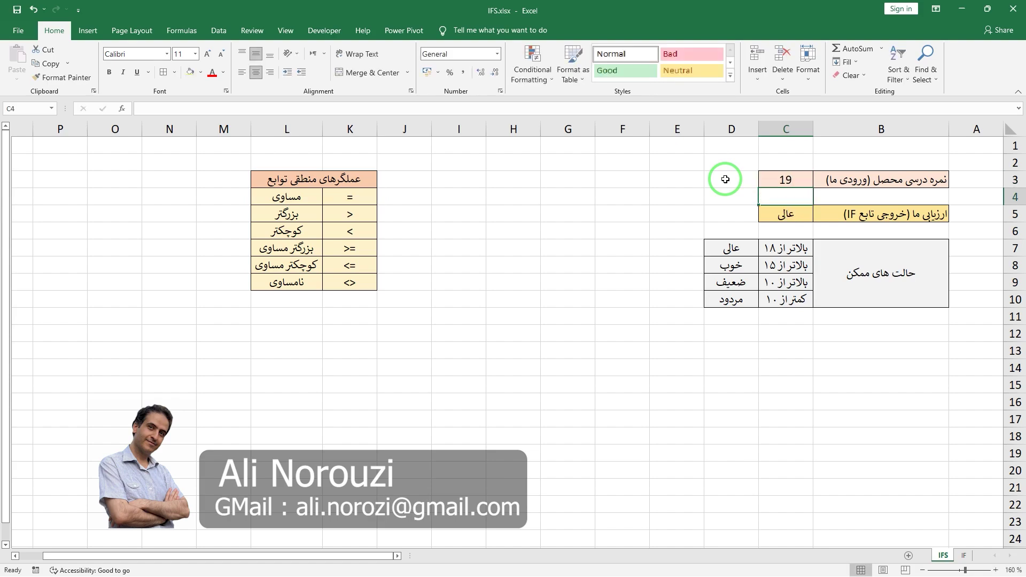
key(Up)
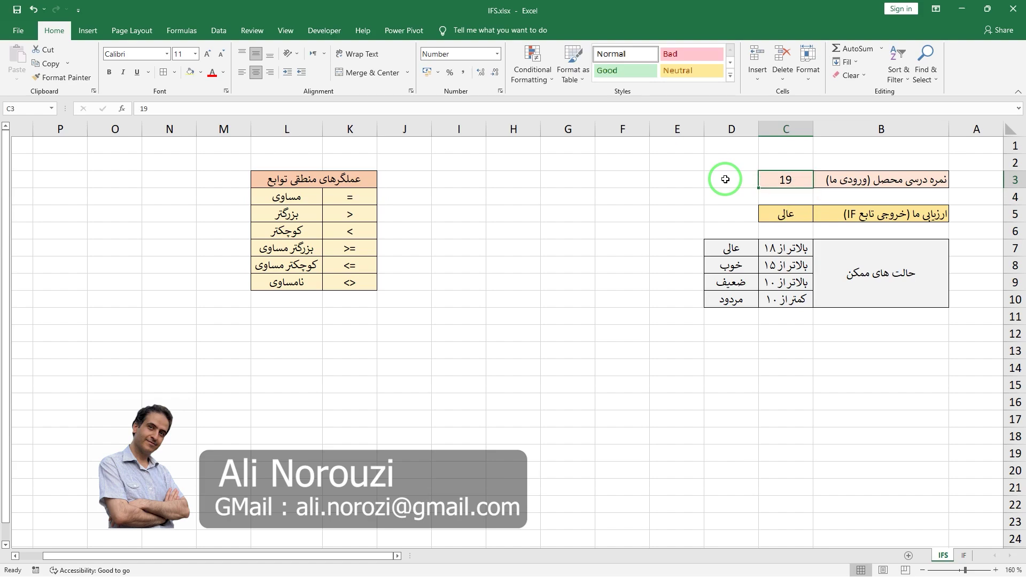
text(16)
key(Return)
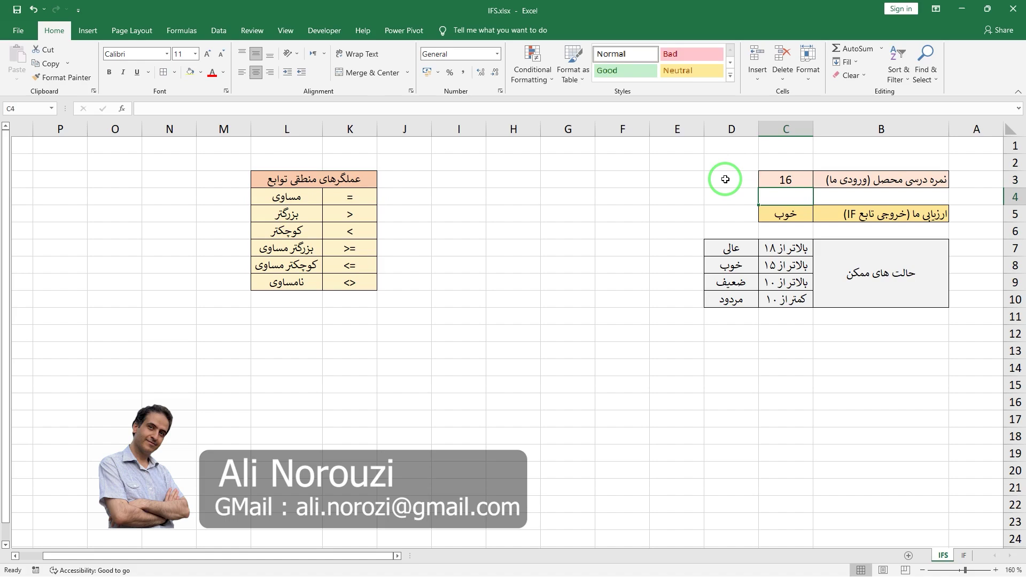
key(Up)
text(12)
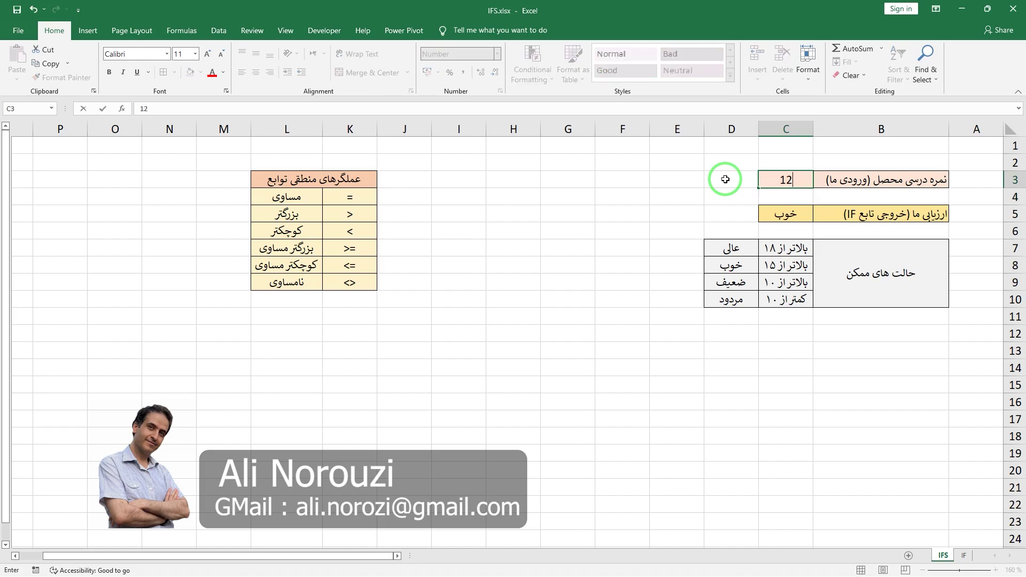
key(Return)
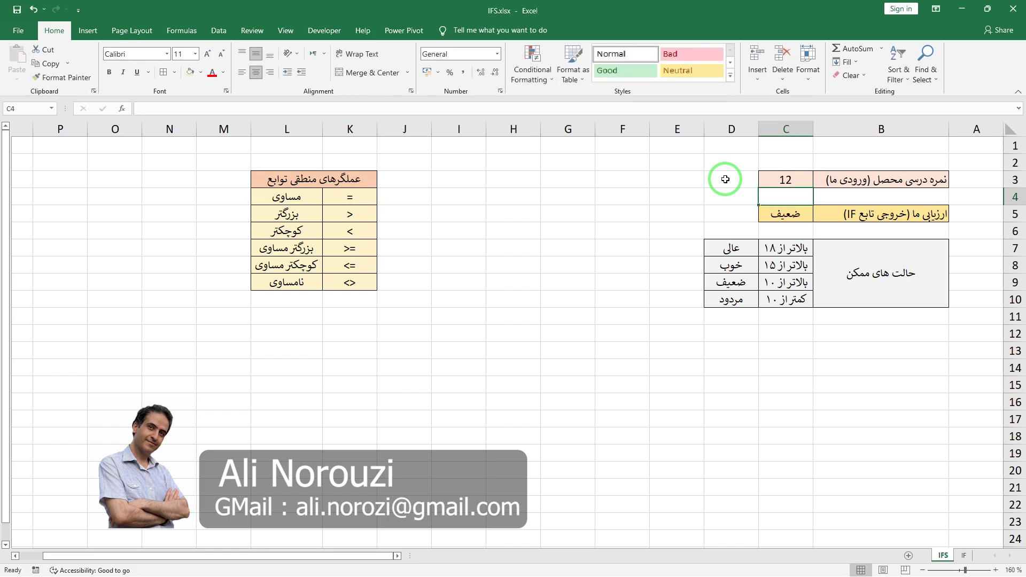
key(Up)
text(8)
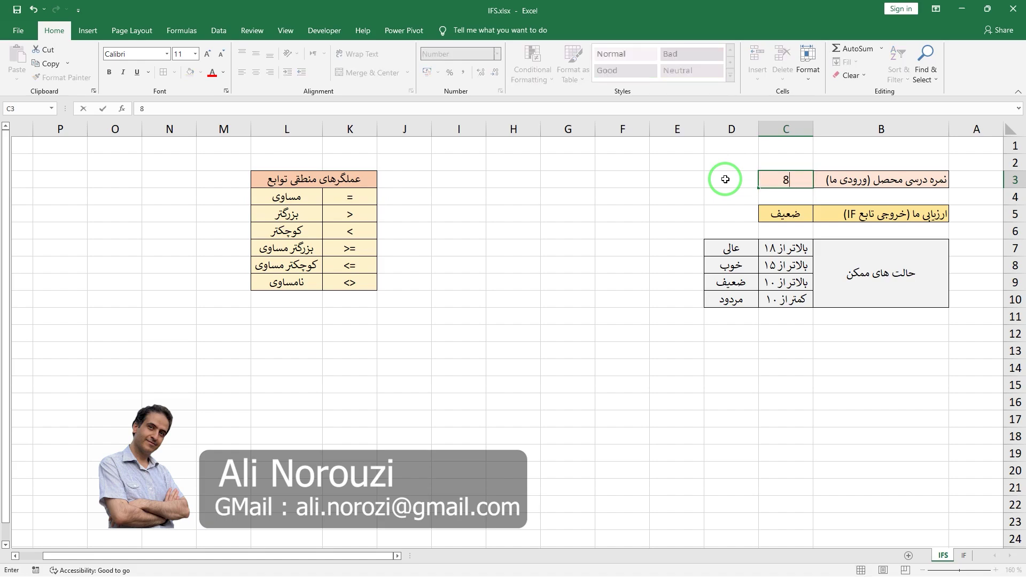
key(Return)
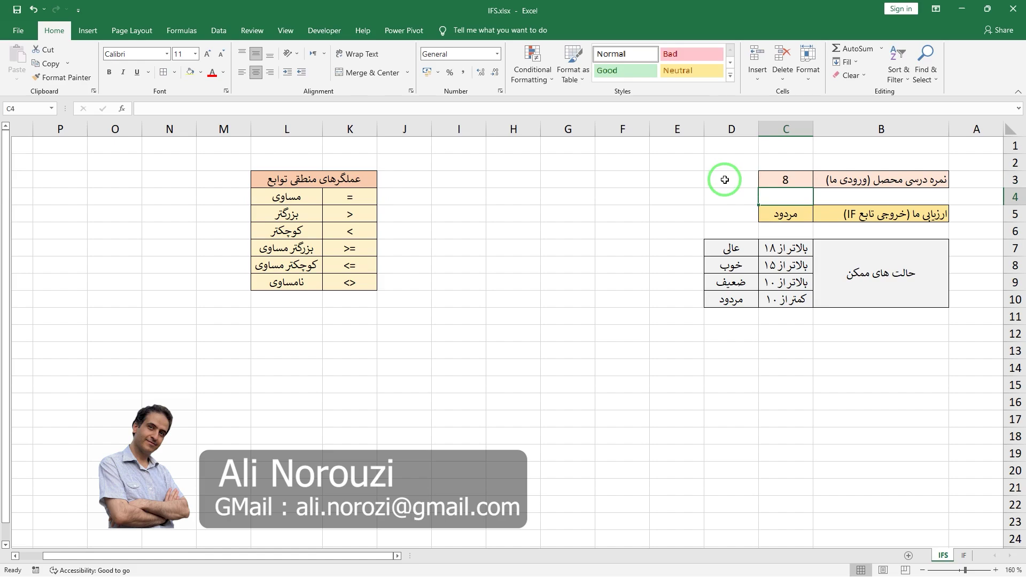
- Select C5 to view its IFS grading formula
click(769, 212)
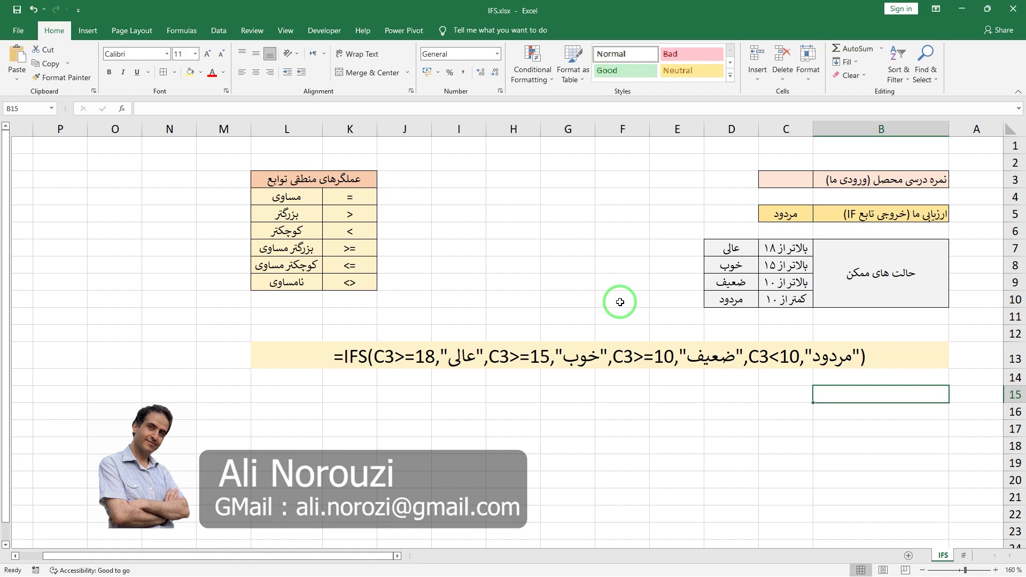
- Enter the out-of-range test scores 40 and then -10 in C3
click(789, 180)
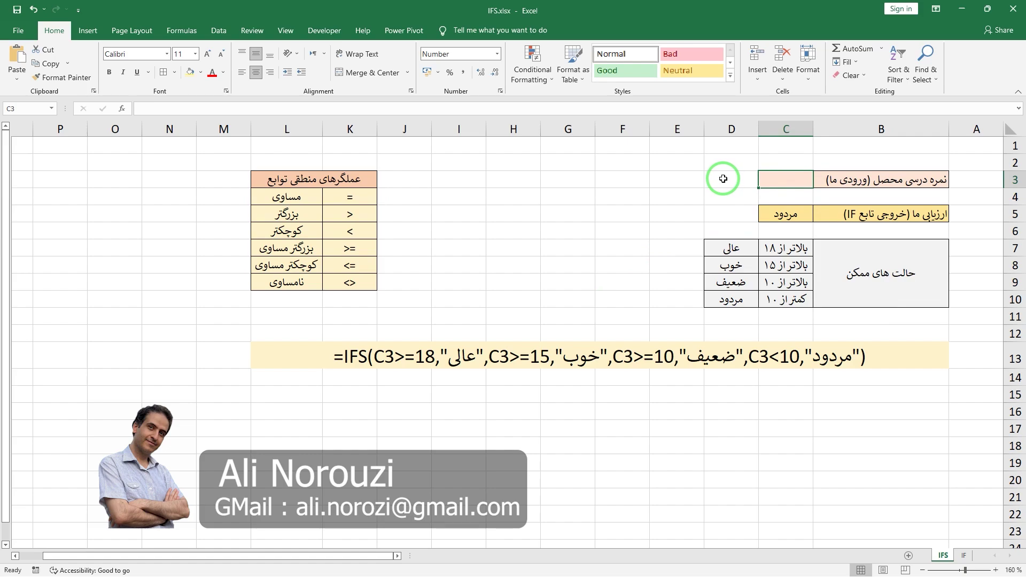
text(4)
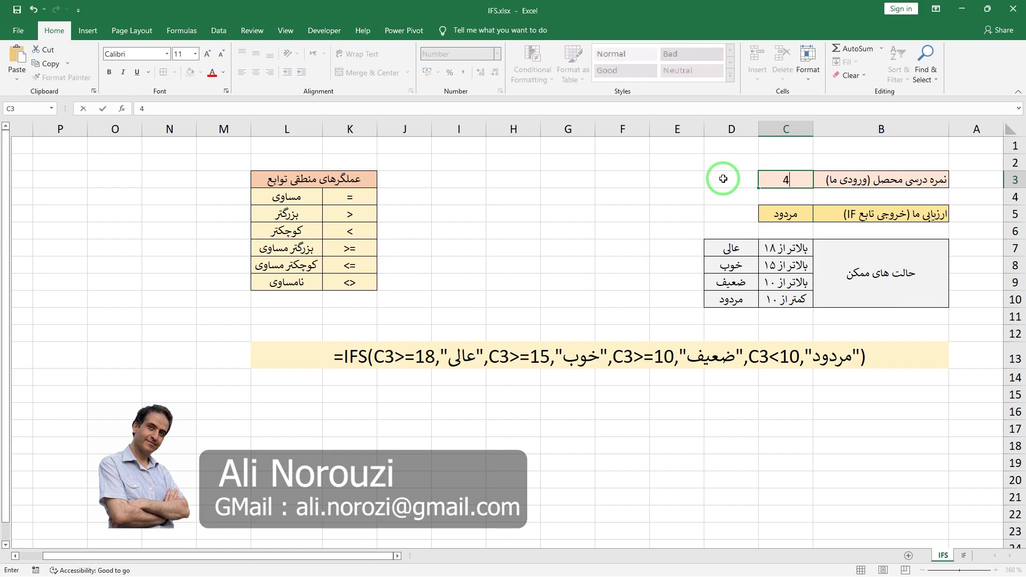
text(0)
key(Return)
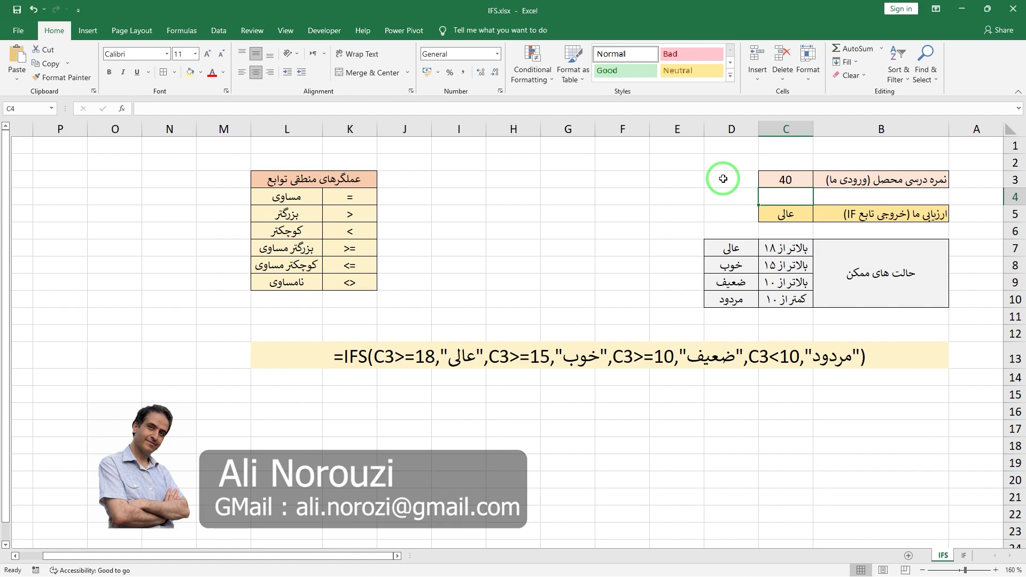
key(Up)
text(-)
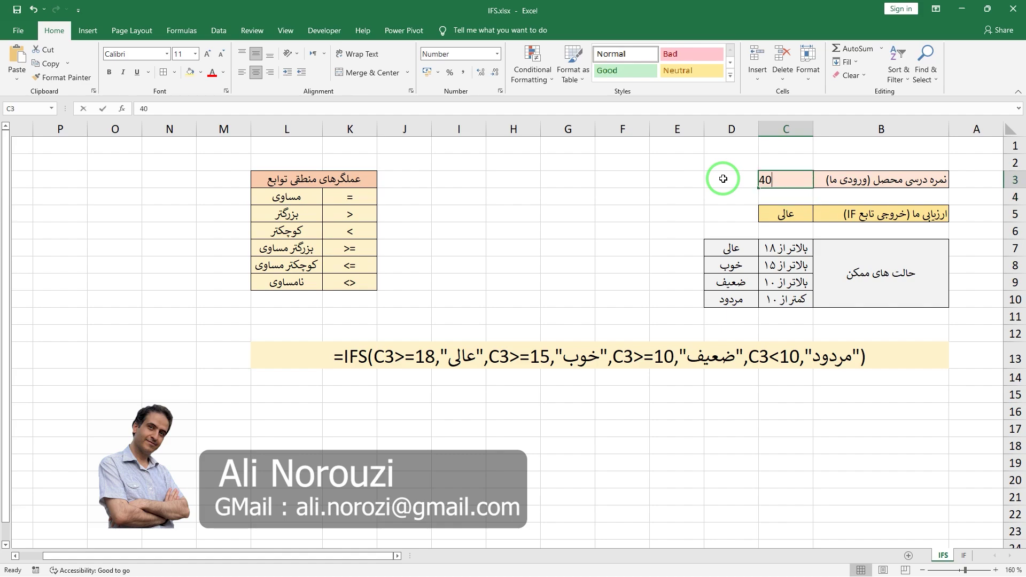
text(10)
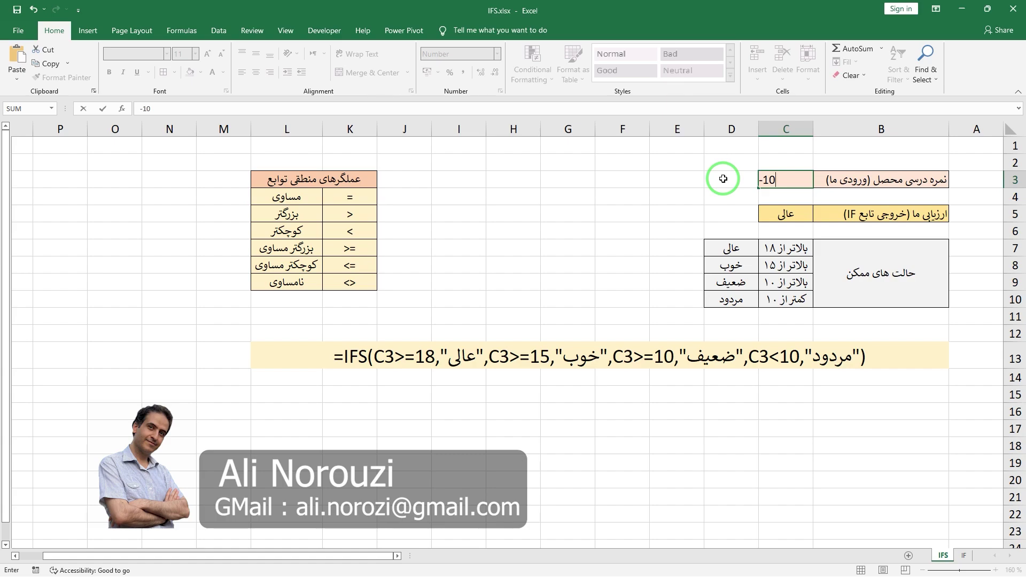
key(Return)
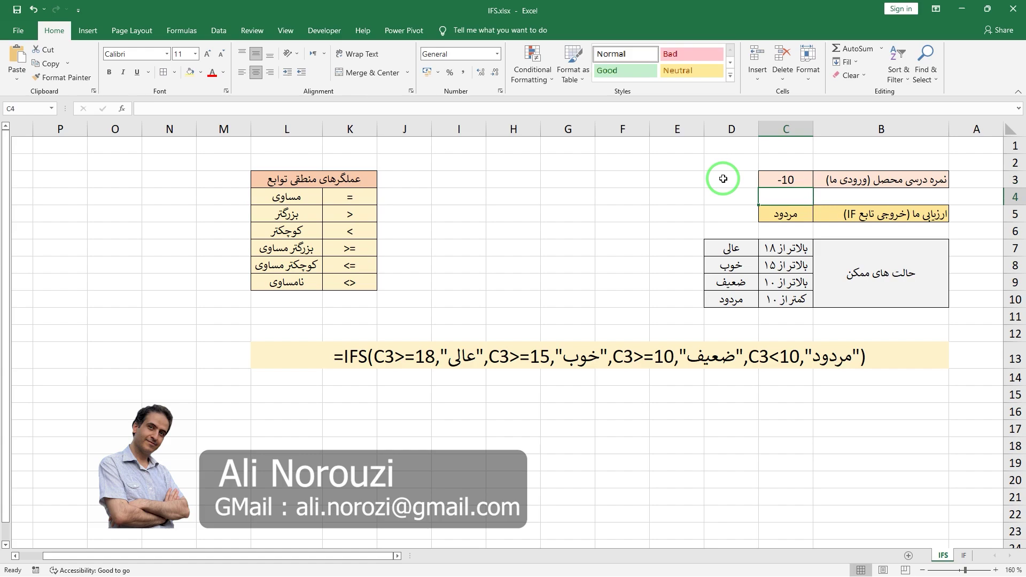
- Enter the text dgdg as the score in C3, then clear C3 again
key(Up)
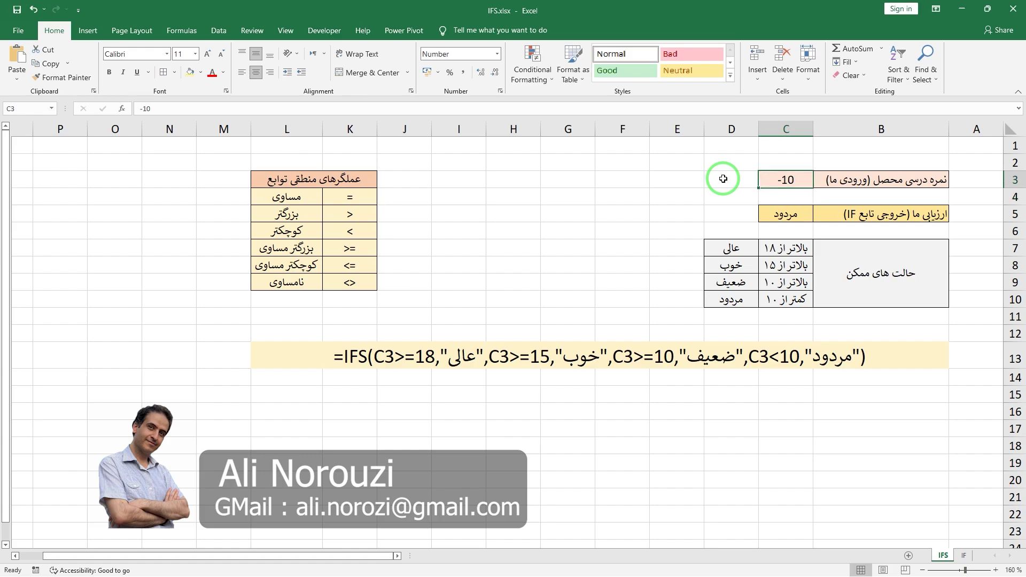
text(dgdg)
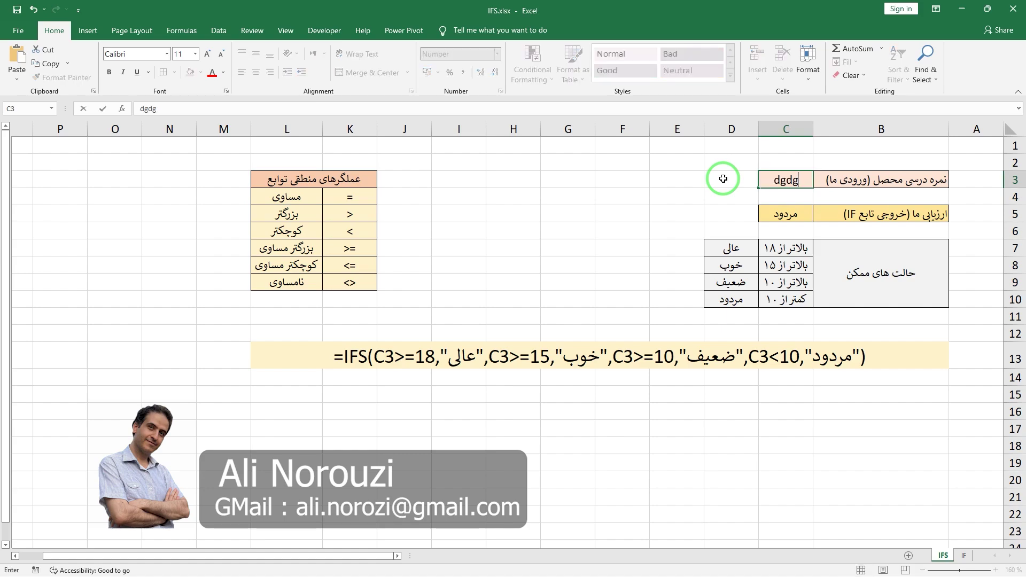
key(Return)
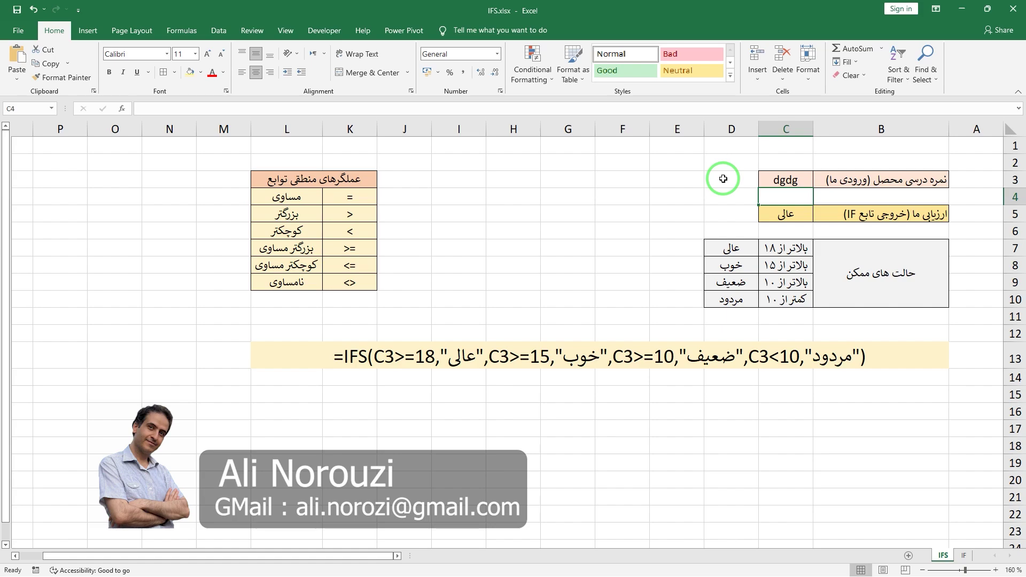
key(Up)
key(Delete)
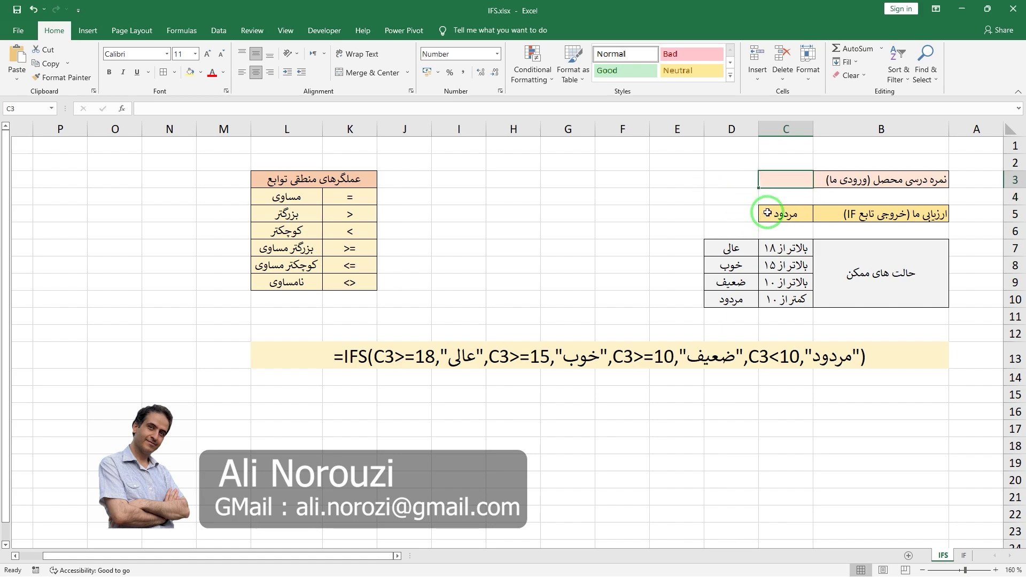
- Insert C3>20,"نمره اشتباه" as the first condition of C5's IFS formula
click(768, 213)
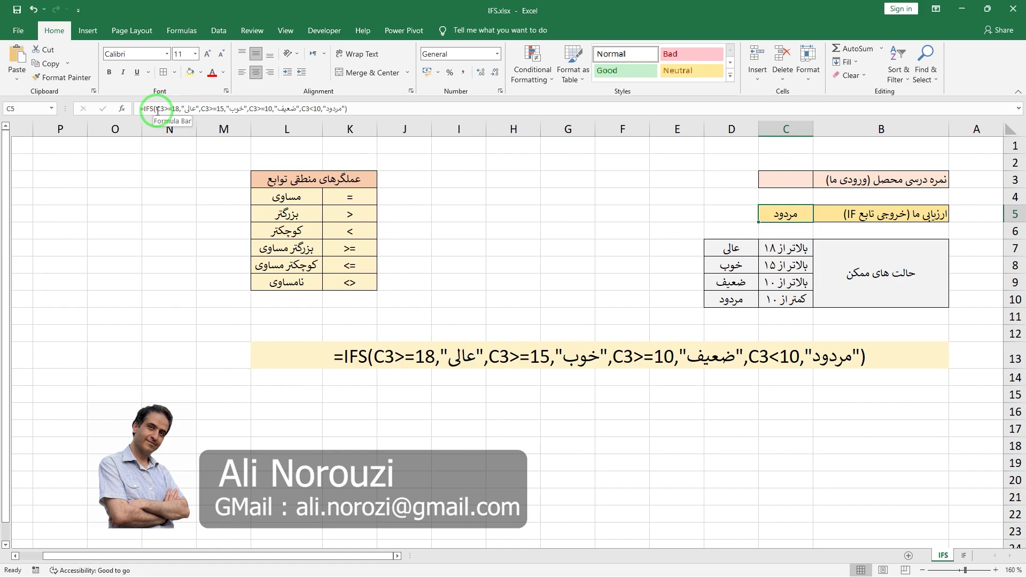
click(157, 110)
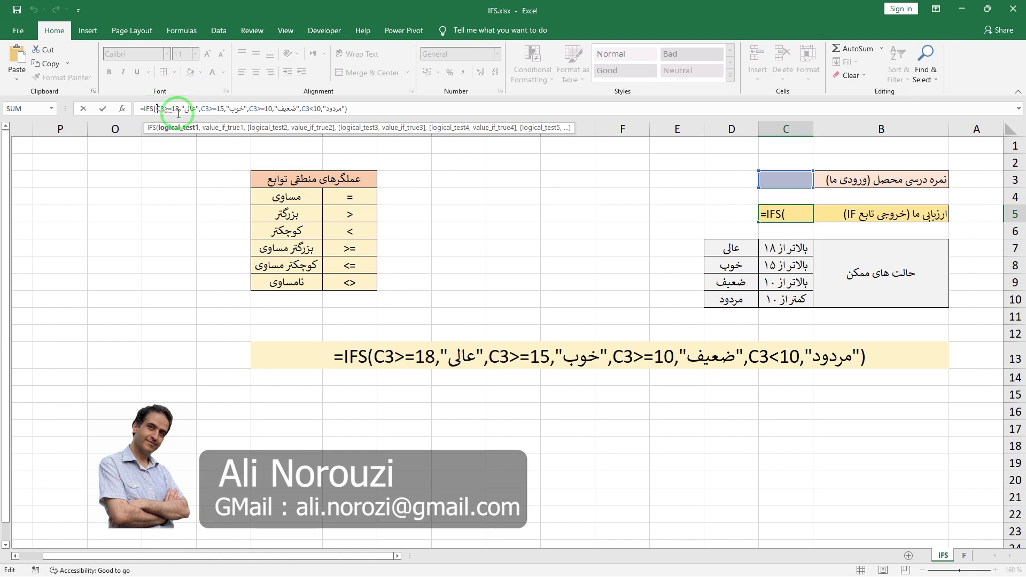
click(775, 181)
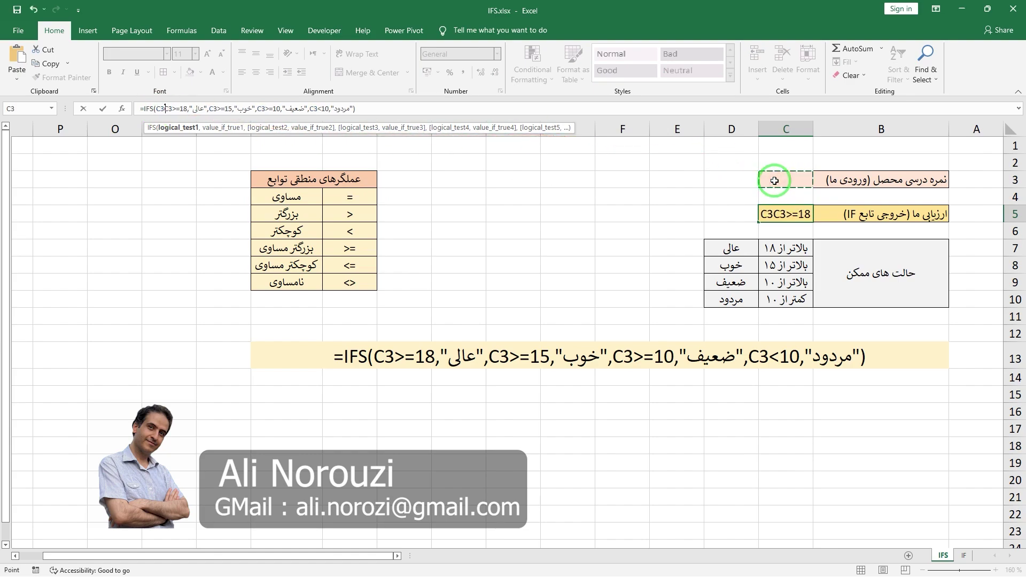
text(>)
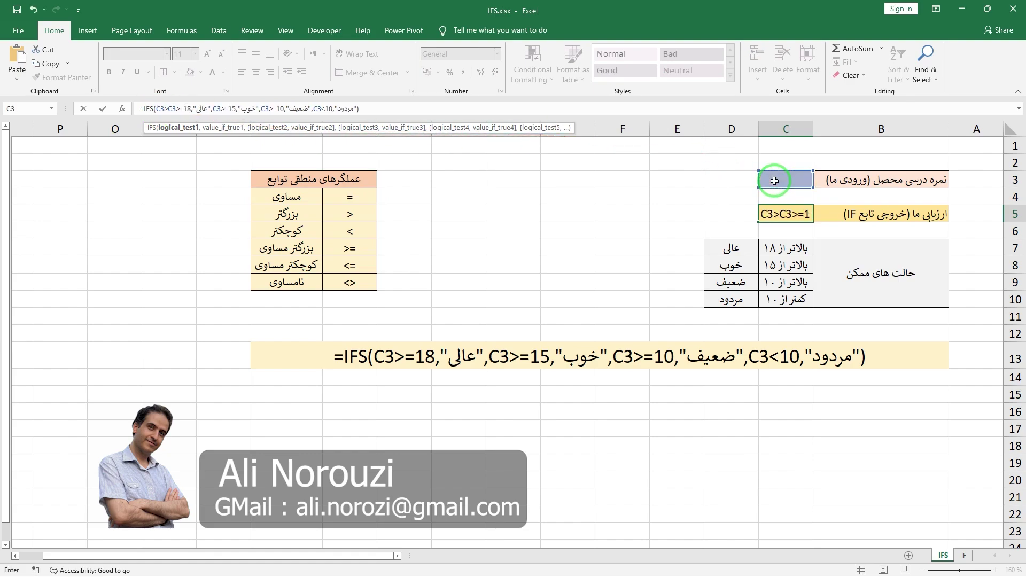
text(2)
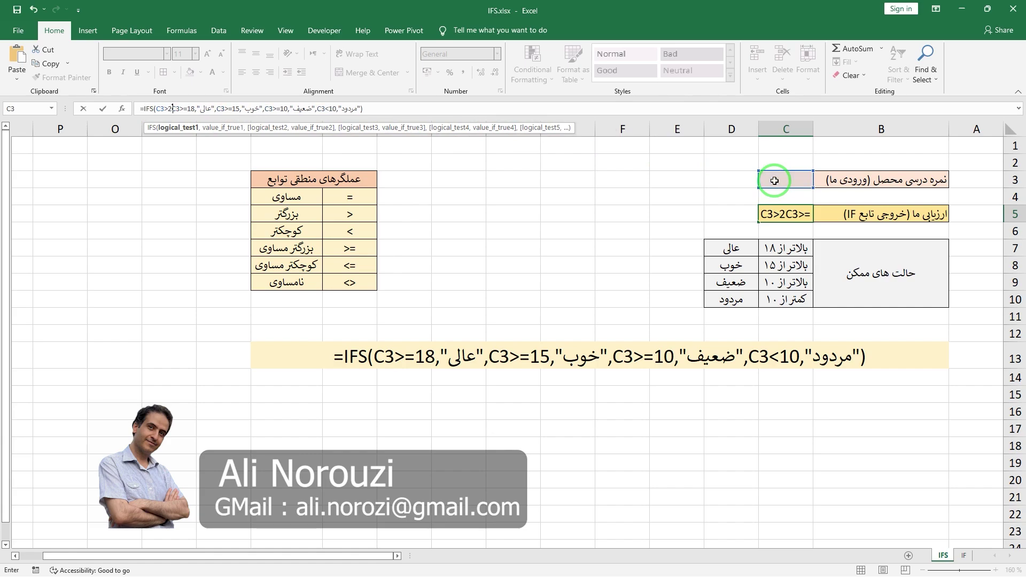
text(0)
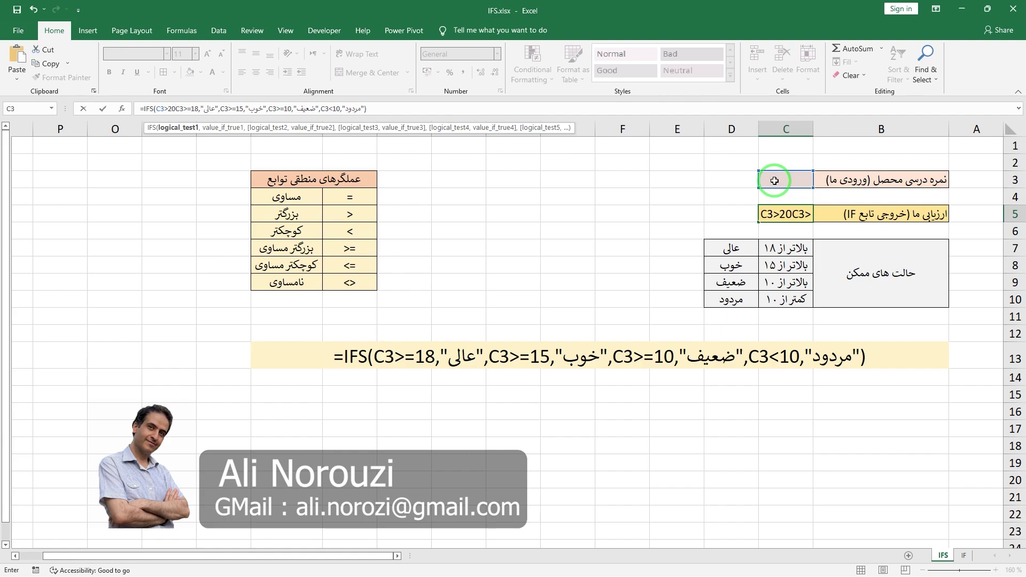
text(و)
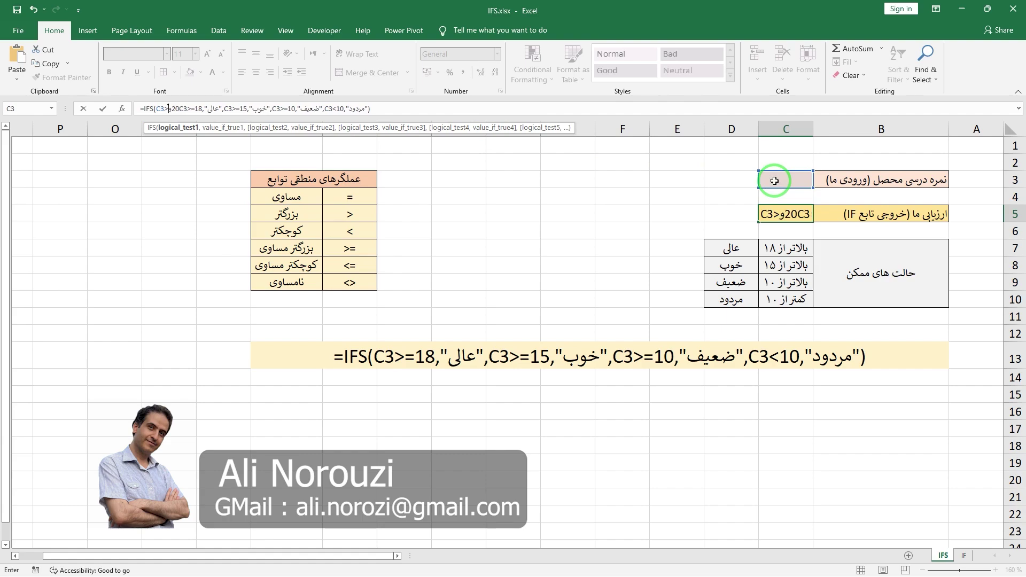
key(BackSpace)
text(,)
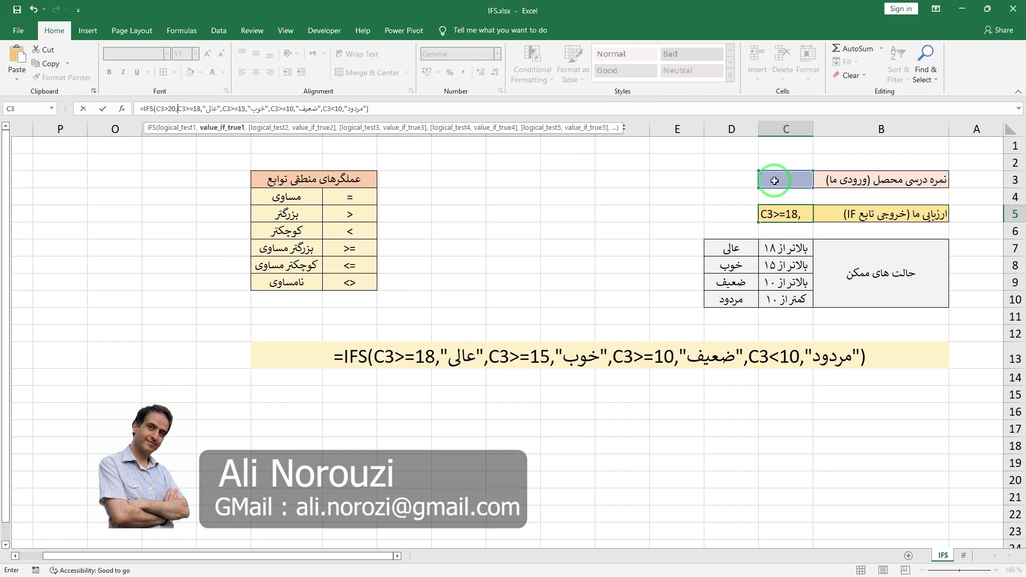
text(")
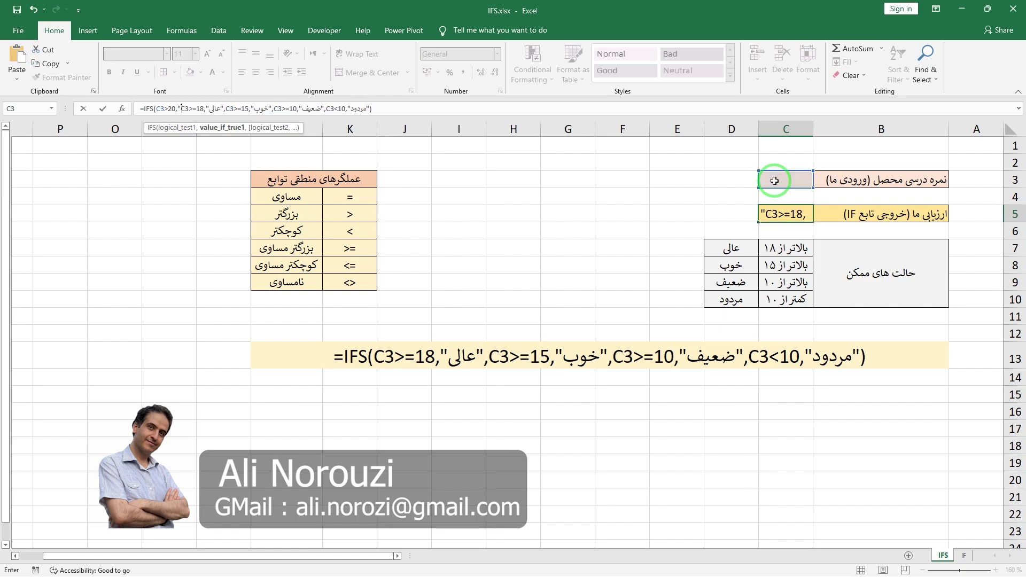
text(نمره اش)
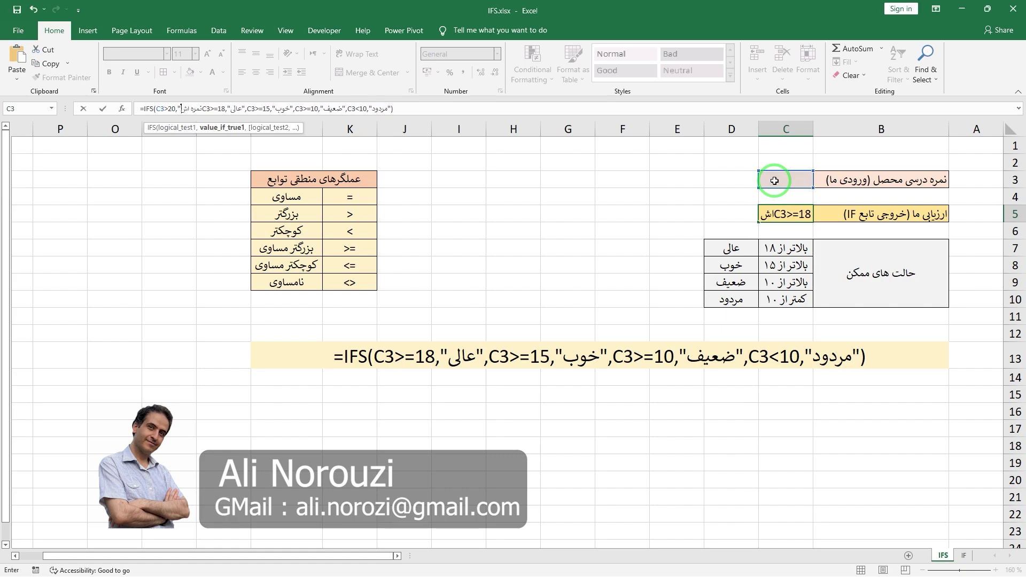
text(تباه)
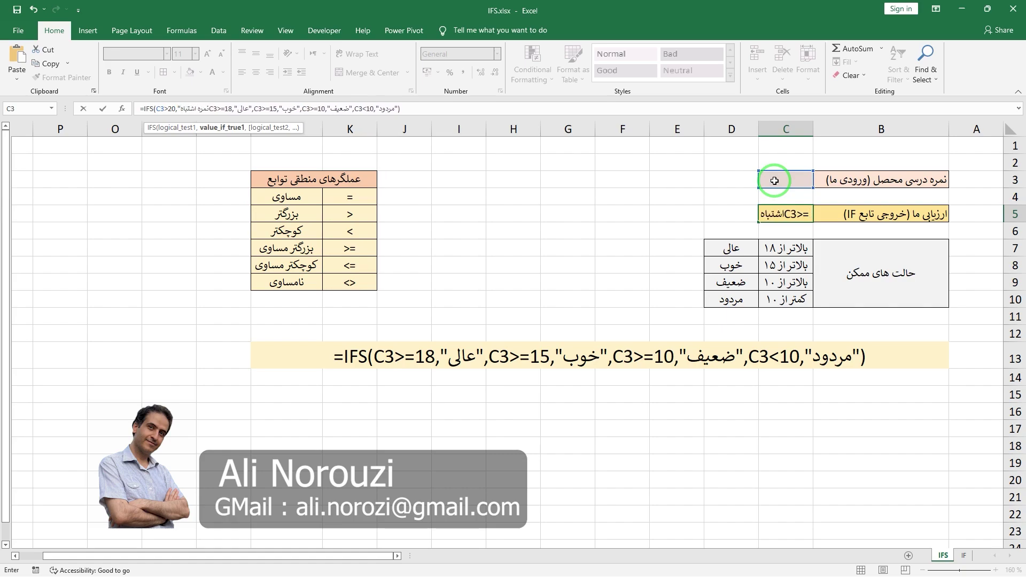
text(",)
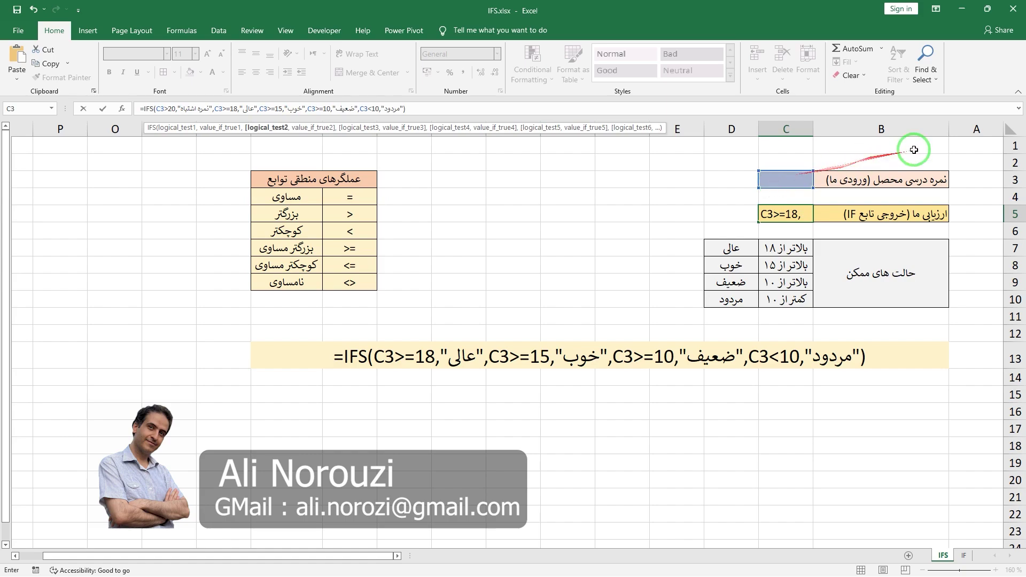
- Append C3<0,"نمره اشتباه" as the last condition and accept Excel's formula correction
click(404, 109)
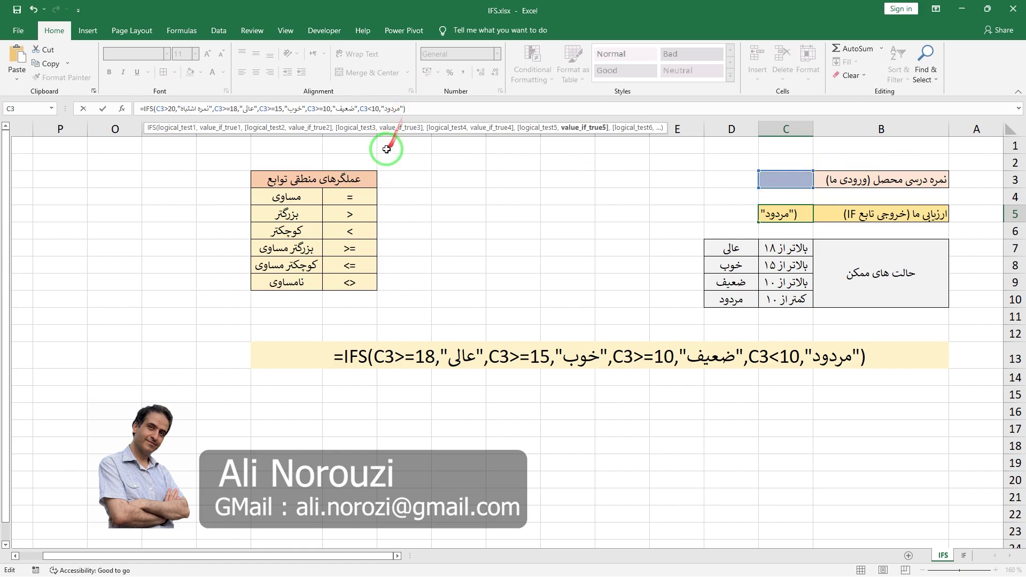
text(,)
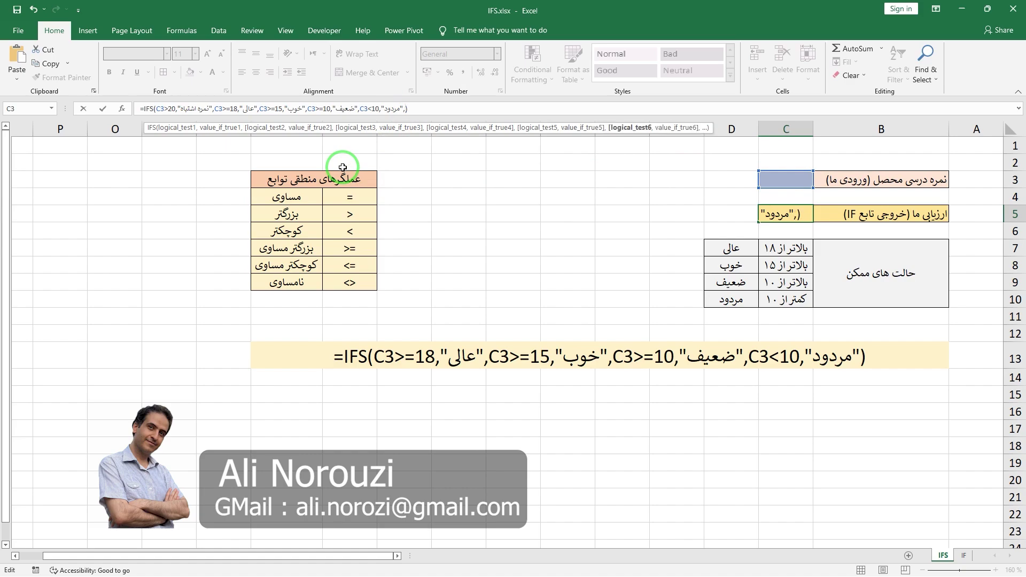
click(776, 181)
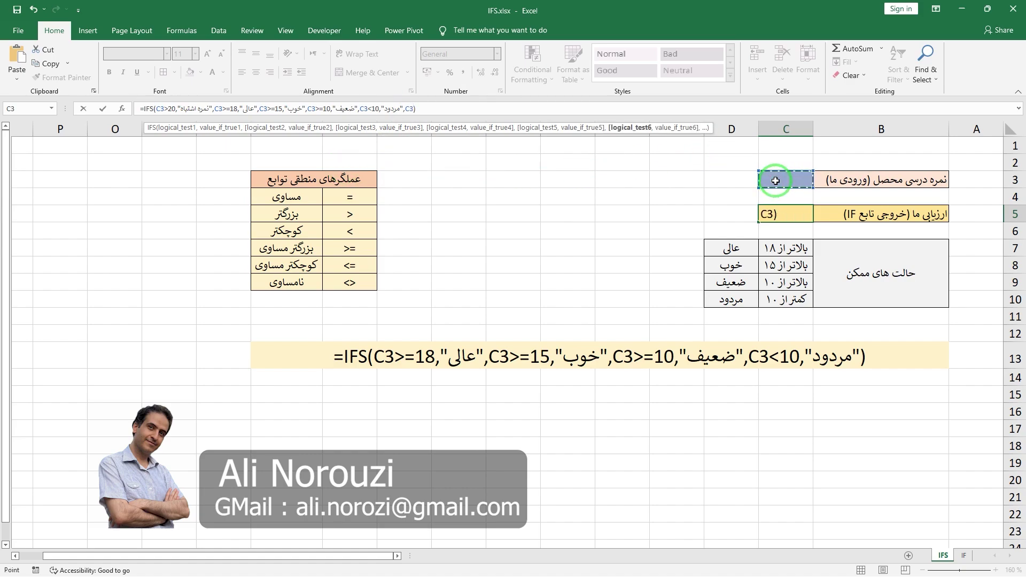
text(<)
text(0)
text(,)
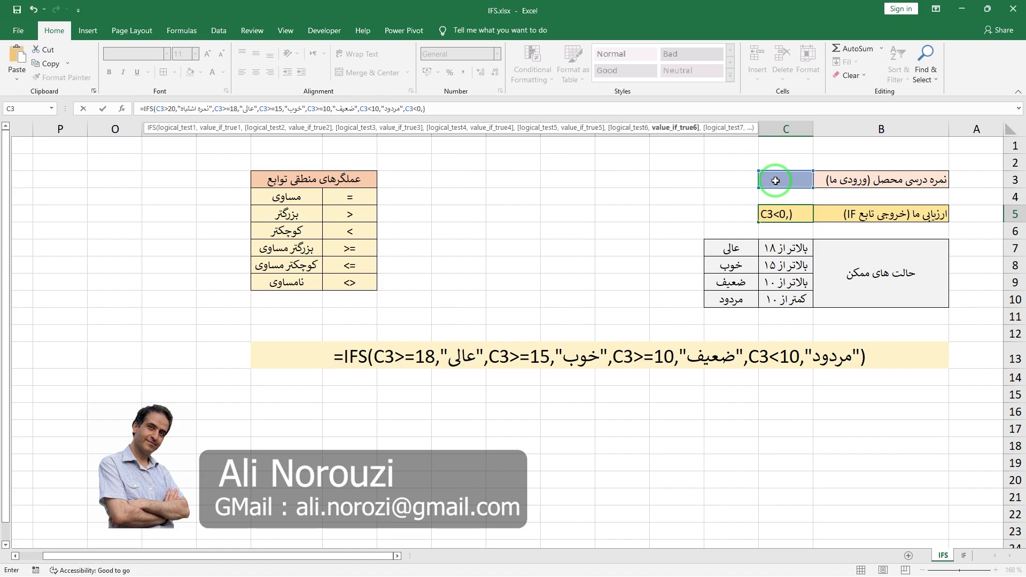
text("نم)
text(ره اشت)
text(باه")
text())
key(Return)
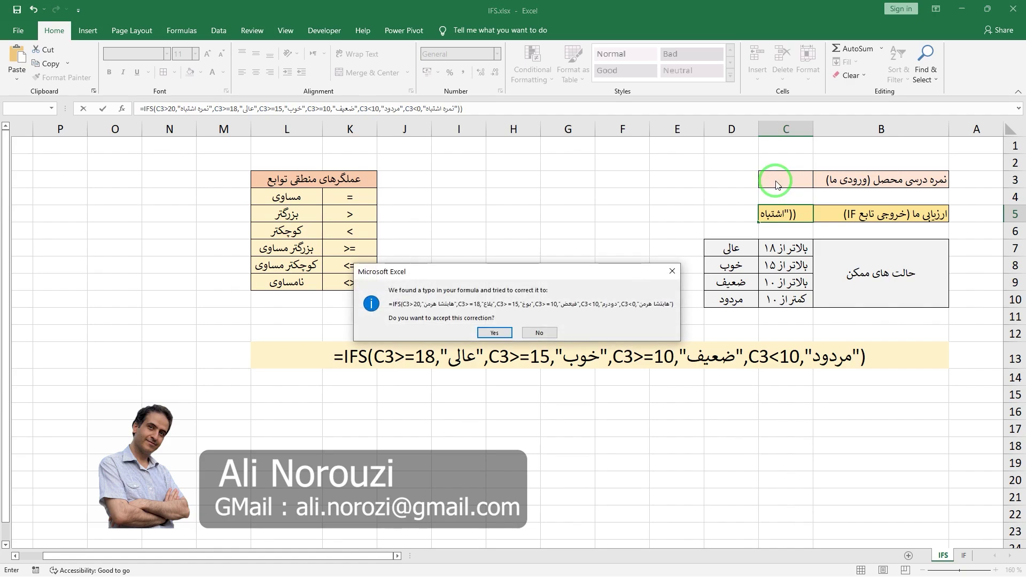
key(Return)
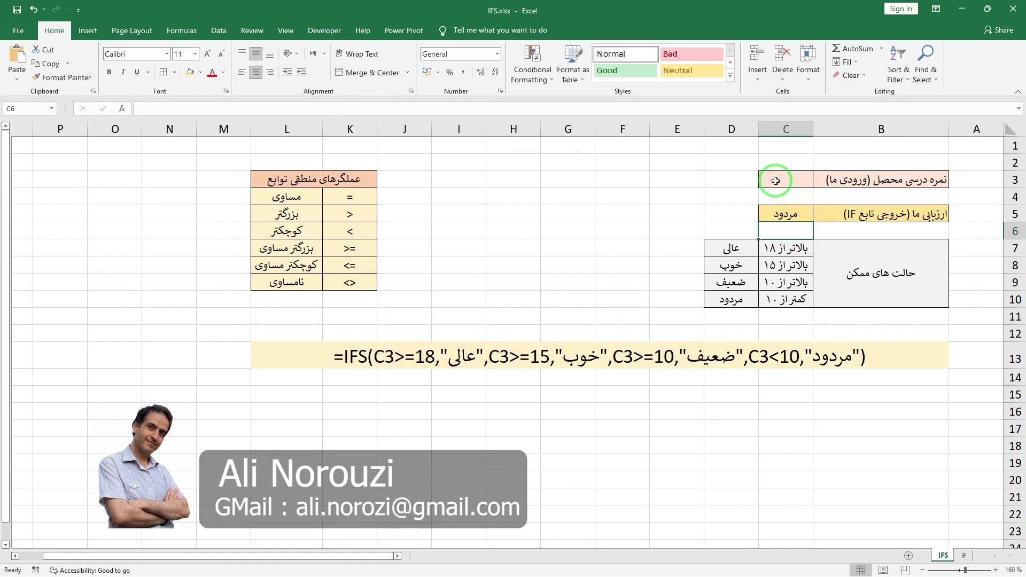
- Enter -20 in C3 and inspect C5's formula, which still returns مردود
key(Up)
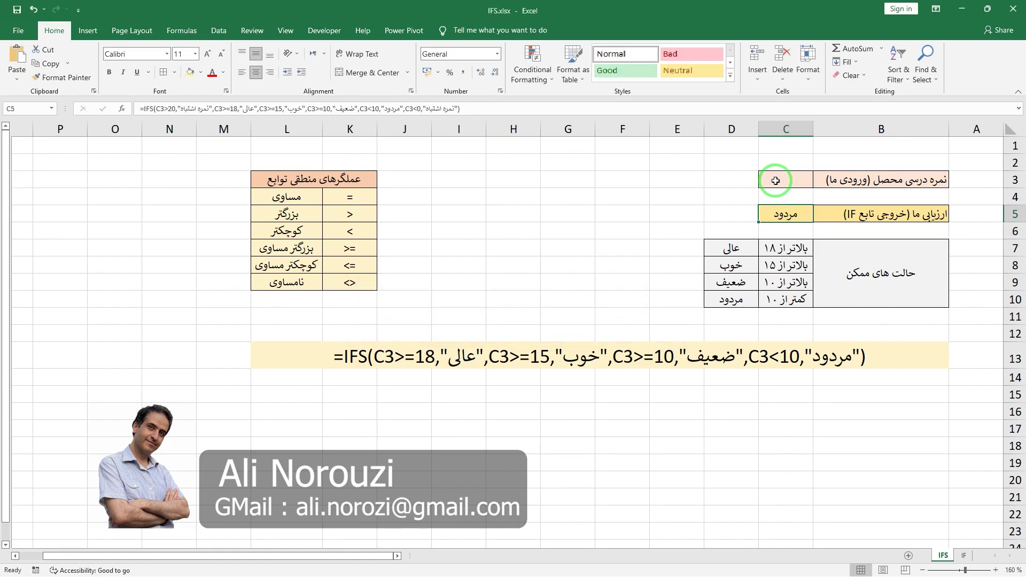
click(776, 181)
text(2)
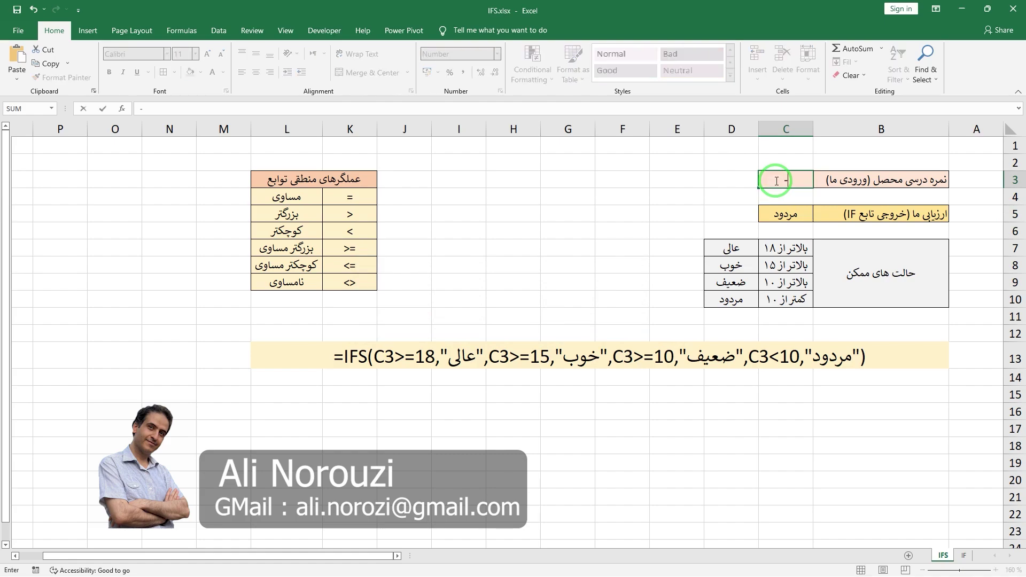
text(0)
key(Return)
click(776, 181)
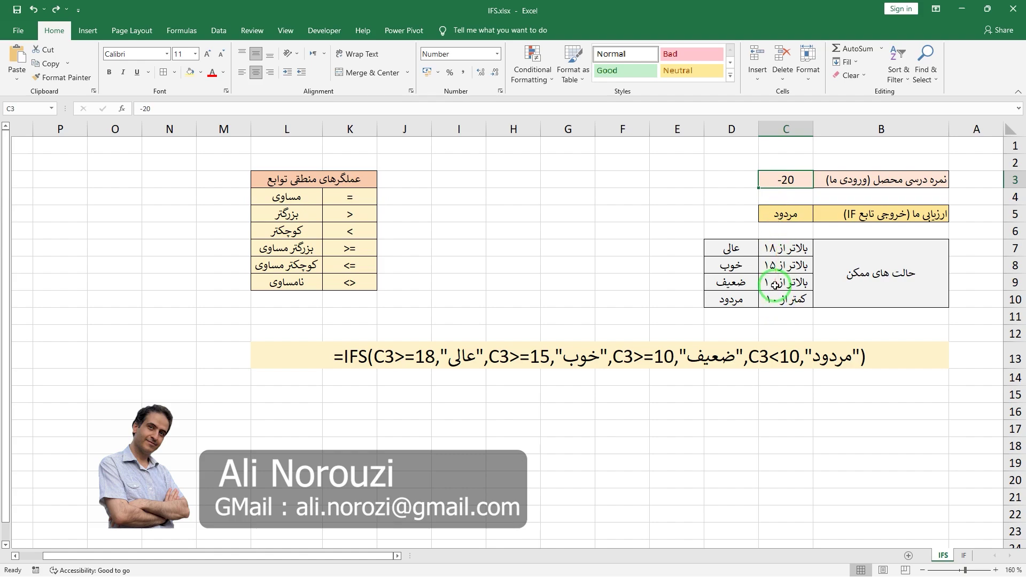
click(779, 214)
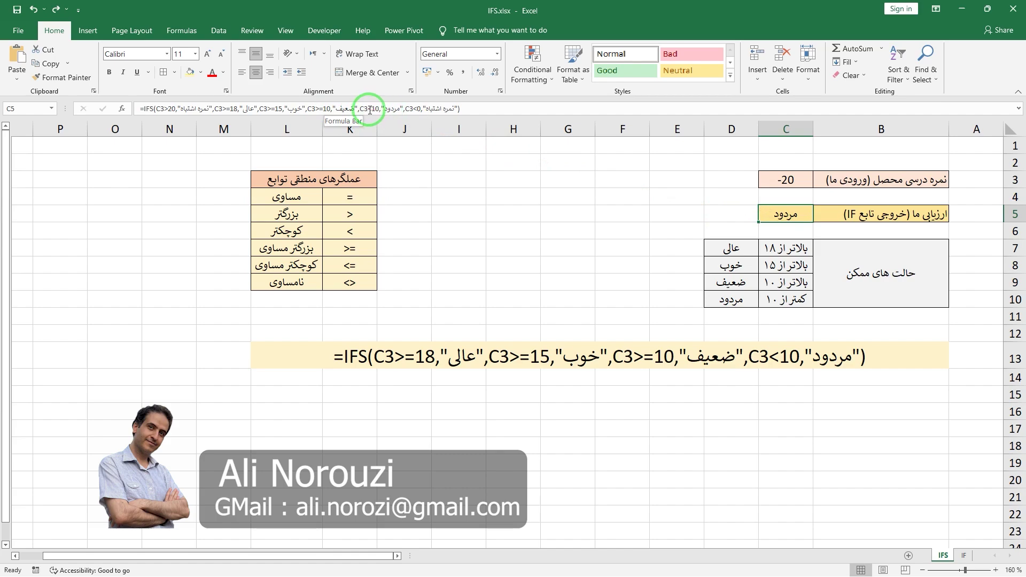
- Change C3<10 to C3>0 and add the missing comma after C3<0 in C5's formula
click(368, 110)
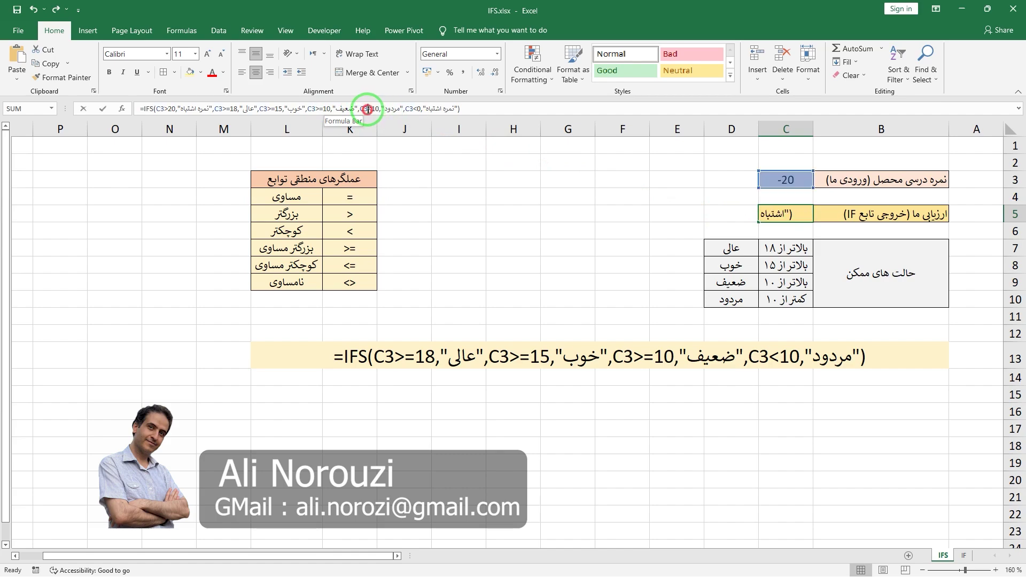
drag(361, 109, 379, 110)
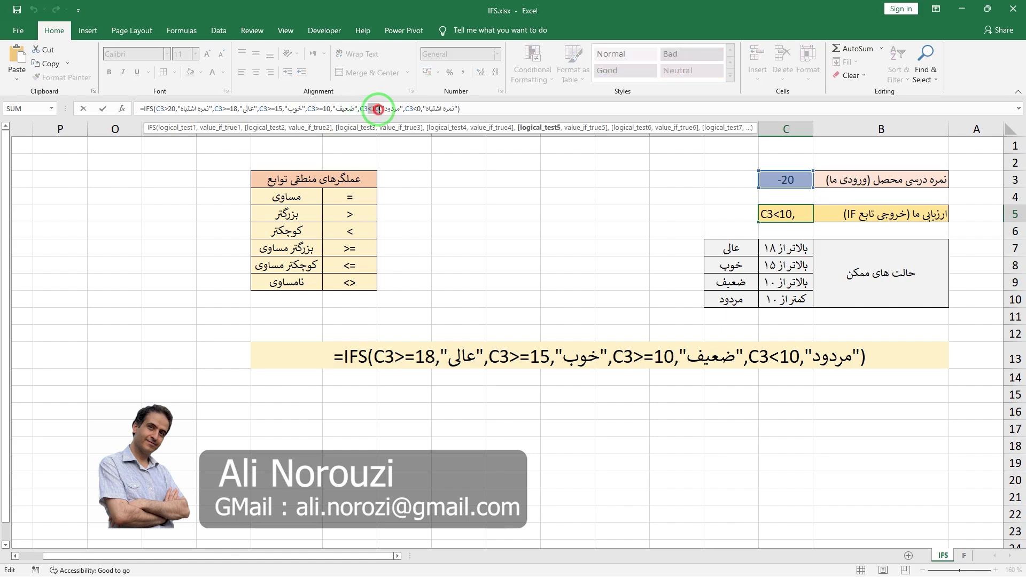
text(>)
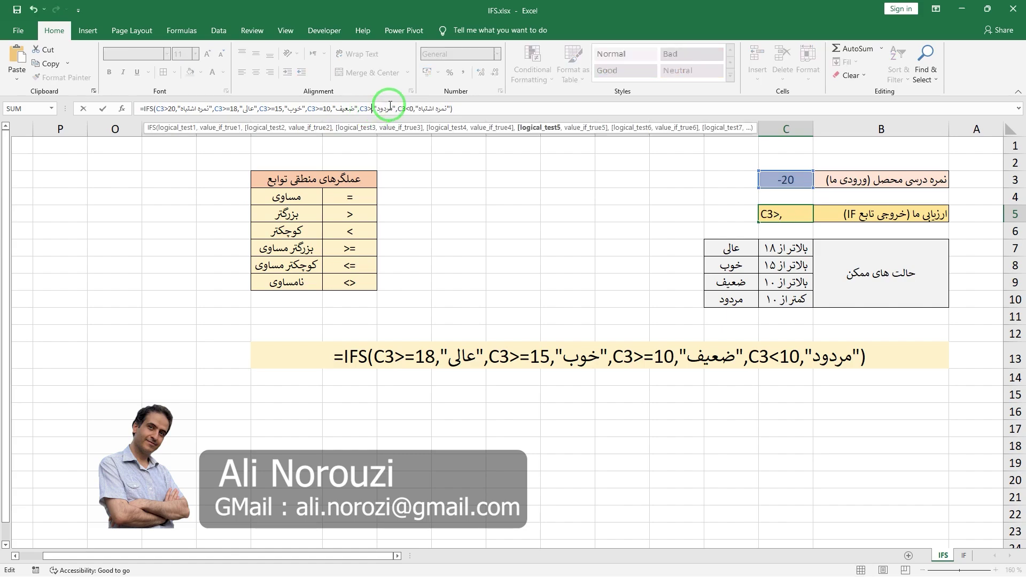
text(0)
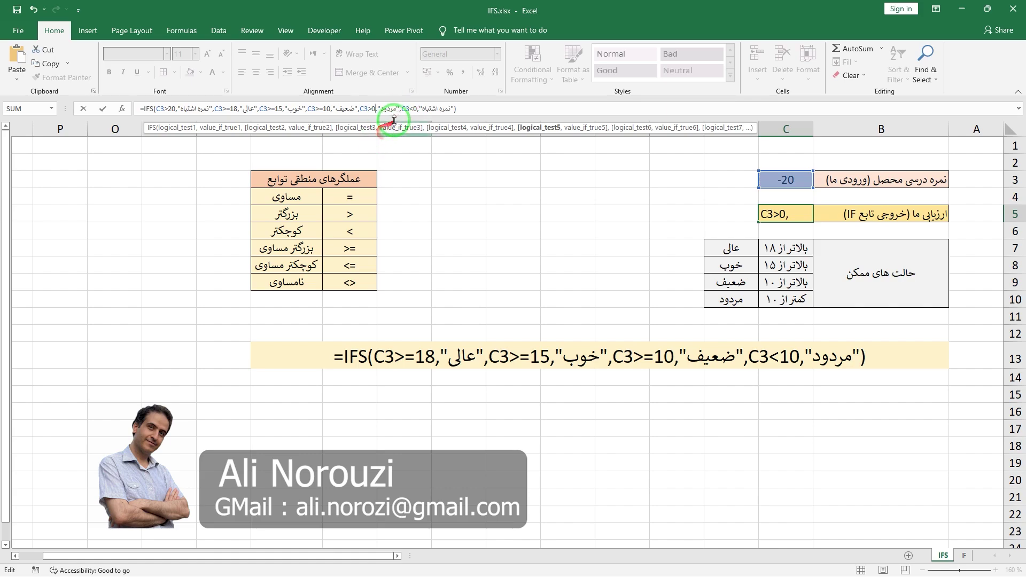
click(418, 110)
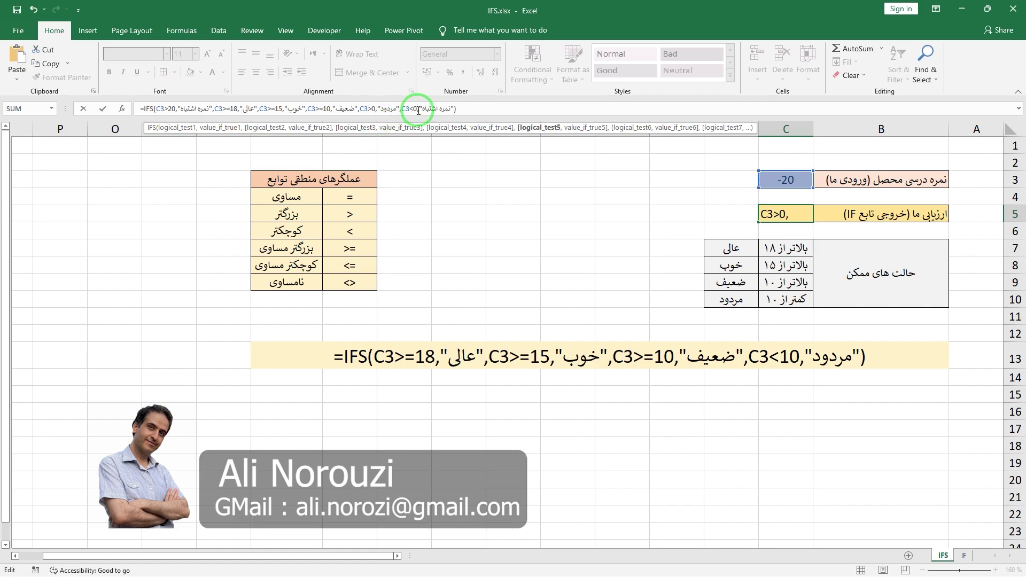
text(,)
key(Return)
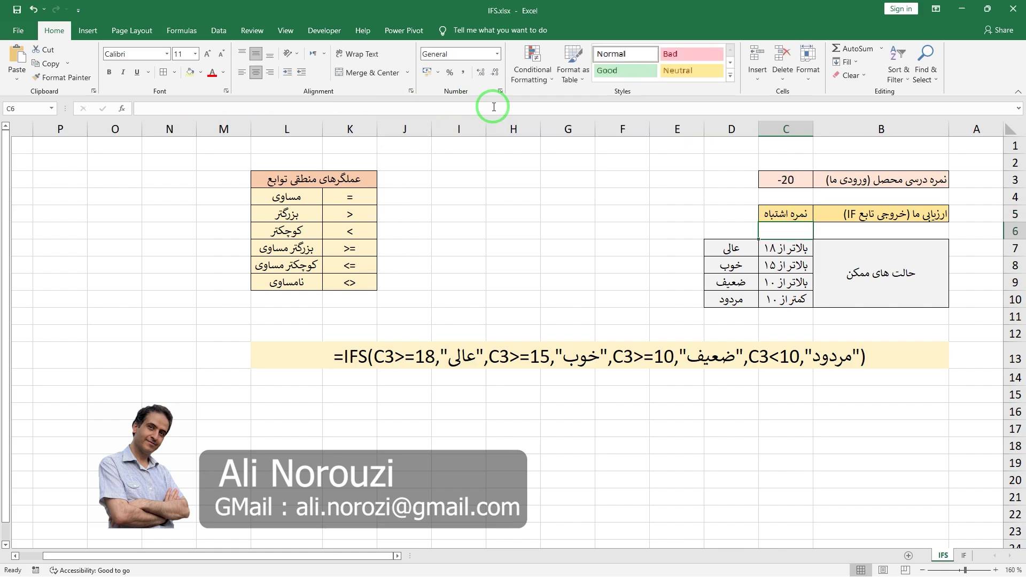
- Enter a score of 50 in C3 to check it is flagged نمره اشتباه
click(803, 181)
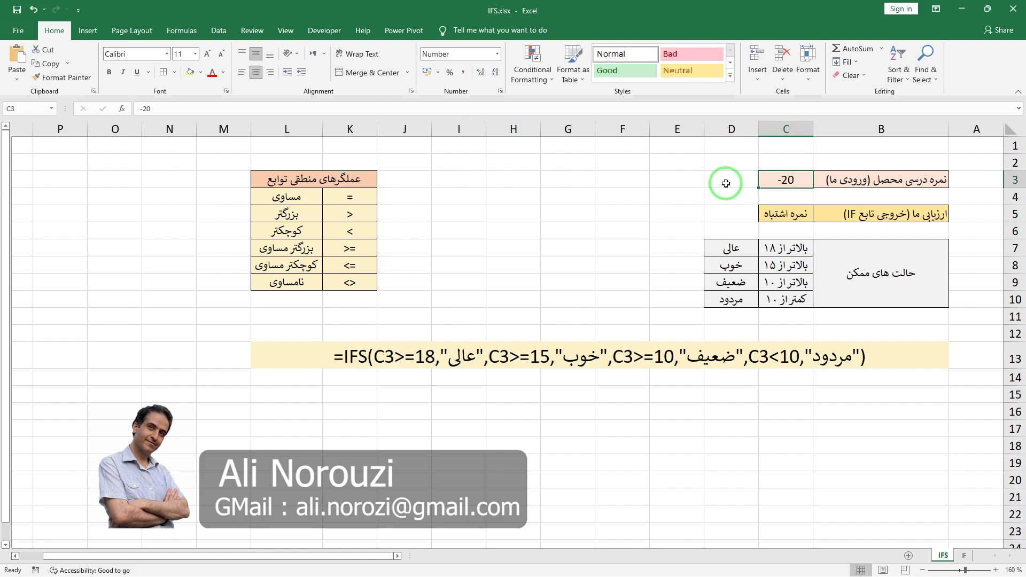
text(50)
key(Return)
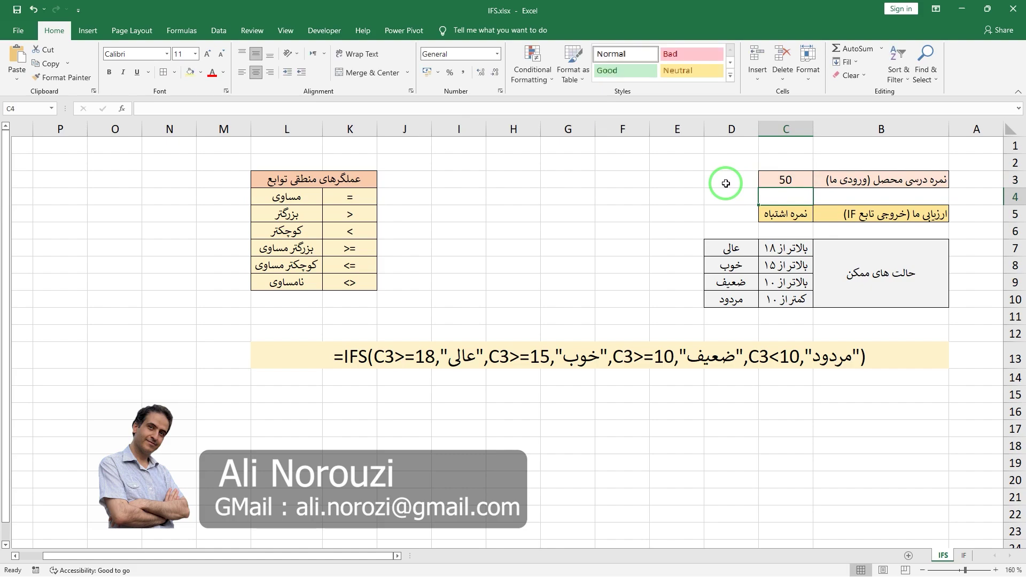